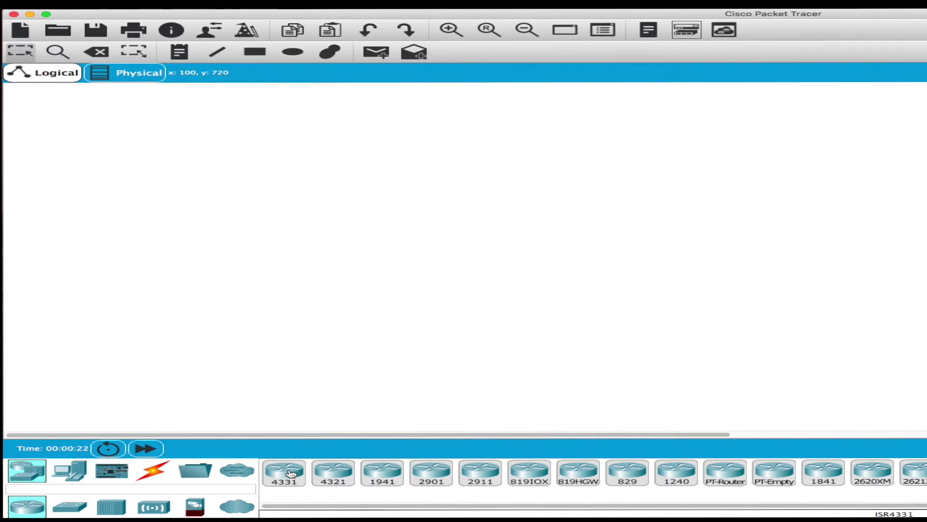
# Place a 4331 router in the upper middle of the workspace and a 2960 switch below it.
pyautogui.click(291, 472)
pyautogui.click(536, 166)
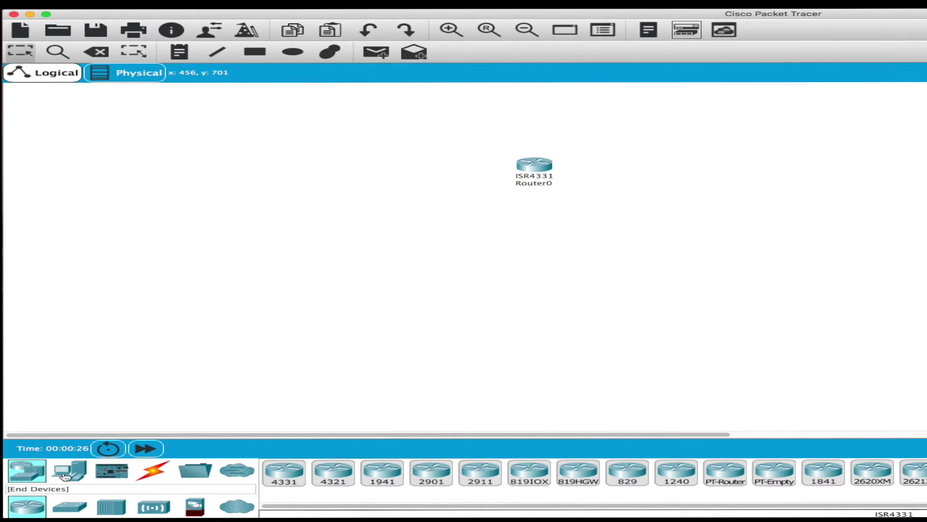
pyautogui.click(67, 507)
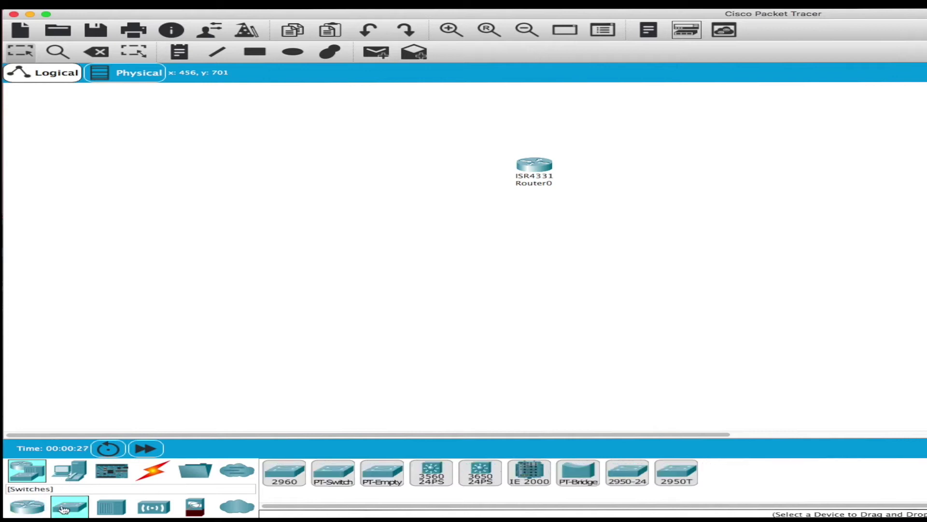
pyautogui.click(296, 477)
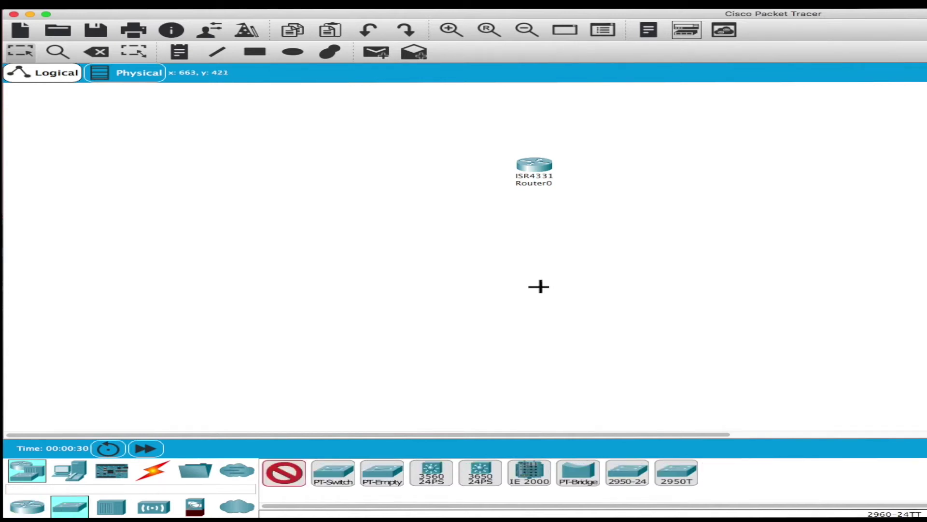
pyautogui.click(525, 283)
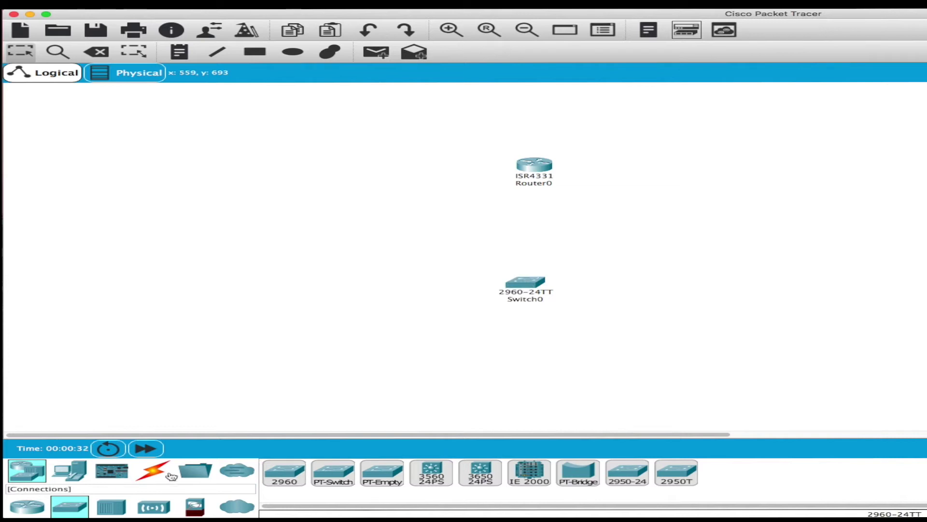
# Add two PCs below the switch, one on each side, and shift the switch and router to line up vertically between them.
pyautogui.click(69, 474)
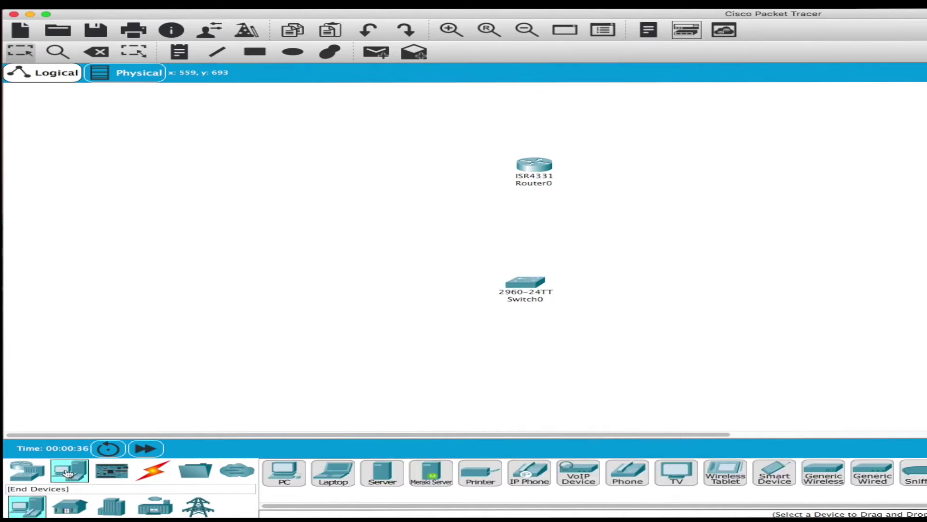
pyautogui.click(296, 475)
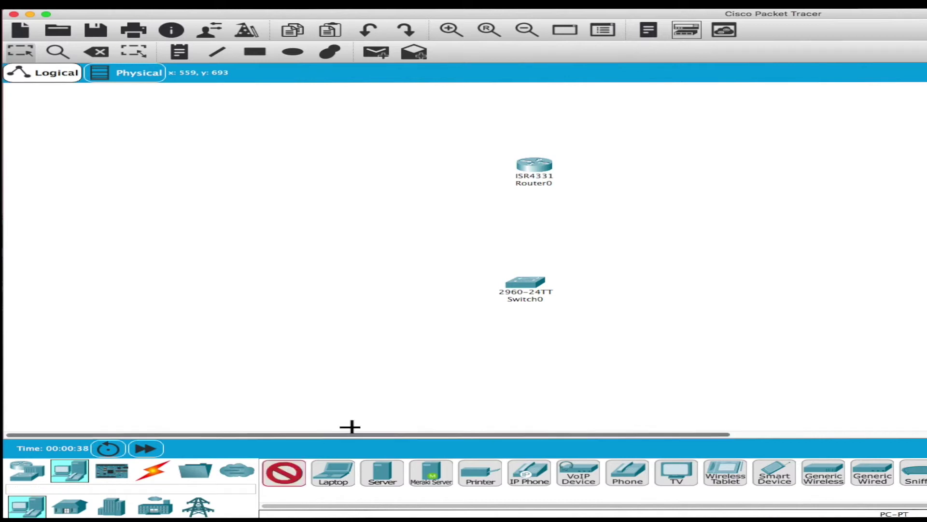
pyautogui.click(382, 361)
pyautogui.click(284, 472)
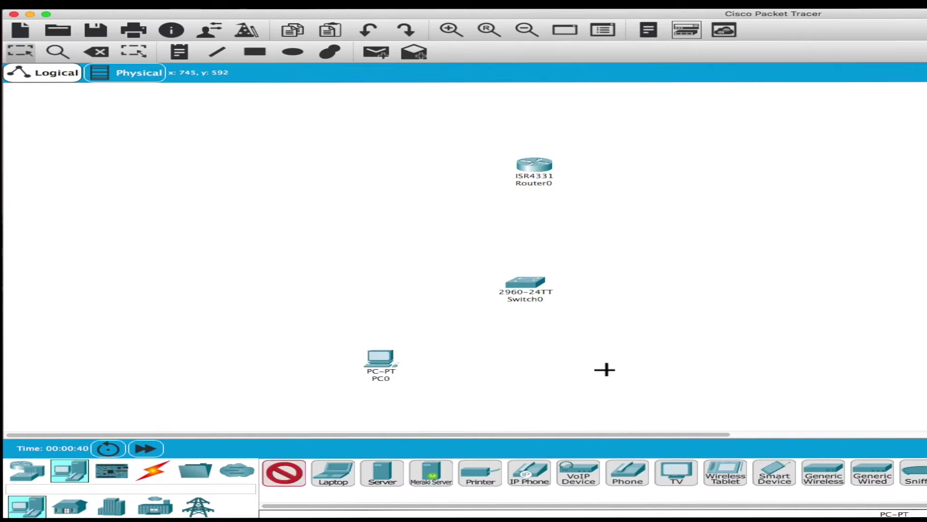
pyautogui.click(603, 370)
pyautogui.moveTo(523, 284); pyautogui.dragTo(511, 272)
pyautogui.moveTo(527, 168); pyautogui.dragTo(505, 168)
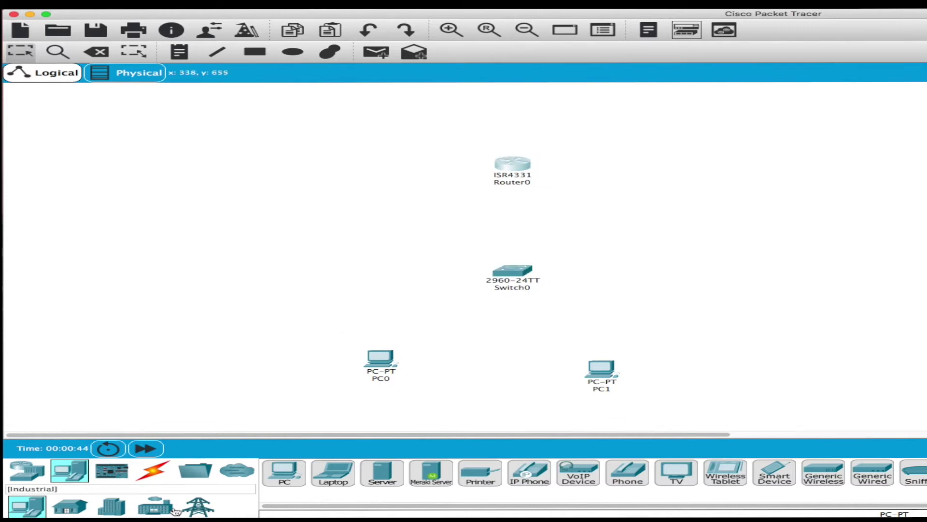
# Add two generic servers, one above the other, on the left side of the topology.
pyautogui.click(382, 474)
pyautogui.click(207, 313)
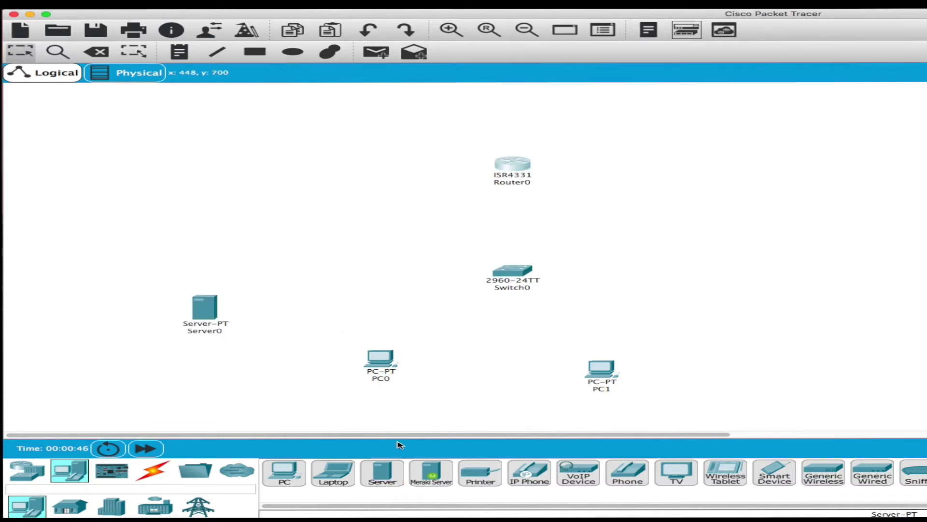
pyautogui.click(384, 473)
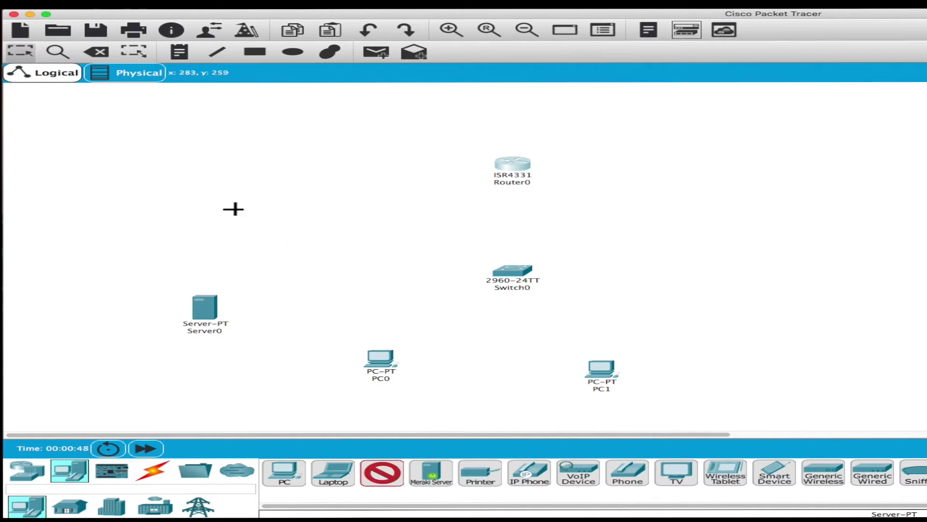
pyautogui.click(193, 170)
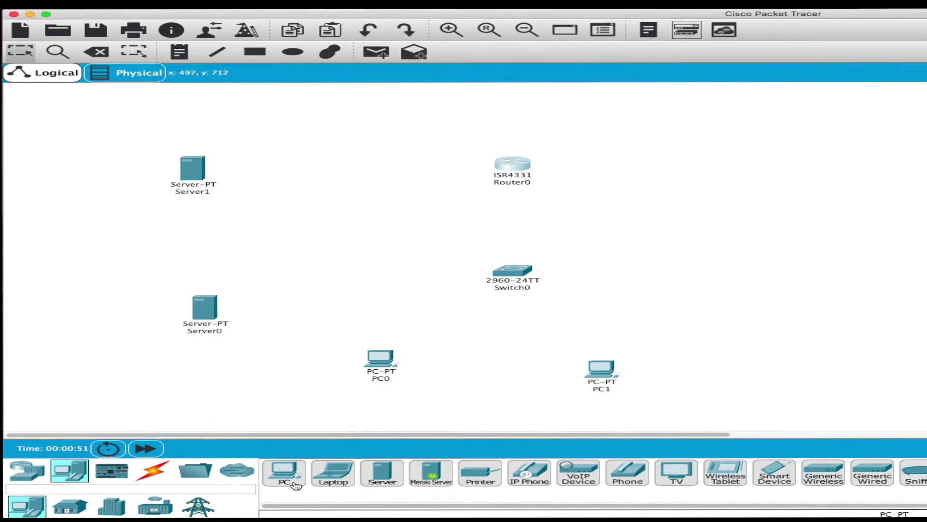
# Cable Switch0 to PC0 and to PC1 using the automatically chosen connection type.
pyautogui.click(156, 472)
pyautogui.click(284, 472)
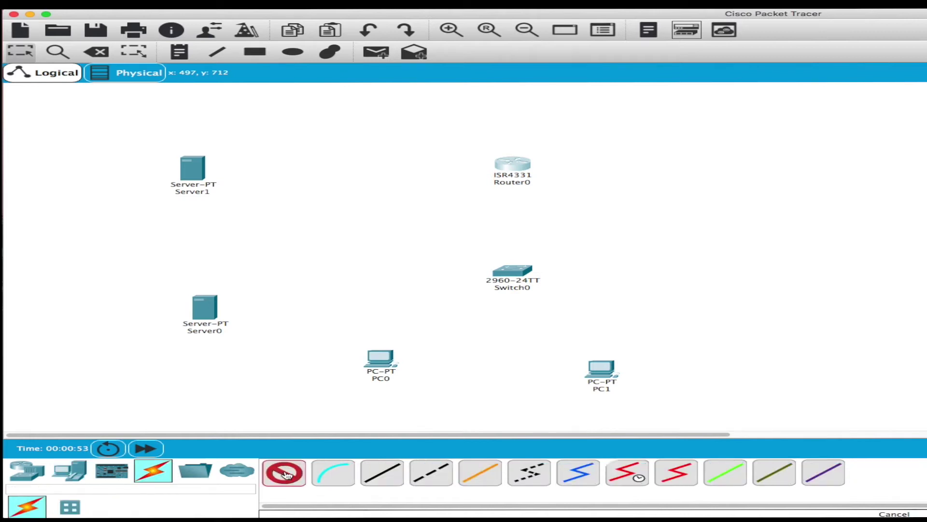
pyautogui.click(509, 274)
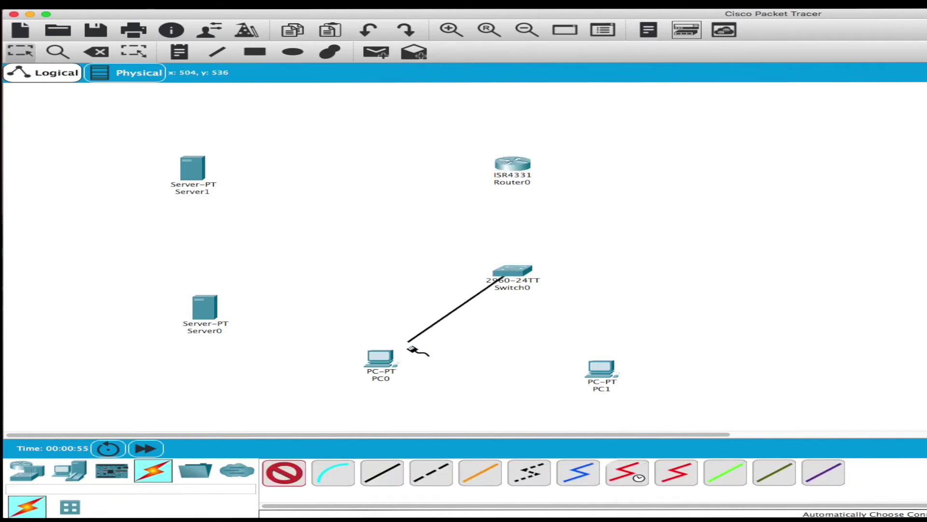
pyautogui.click(380, 359)
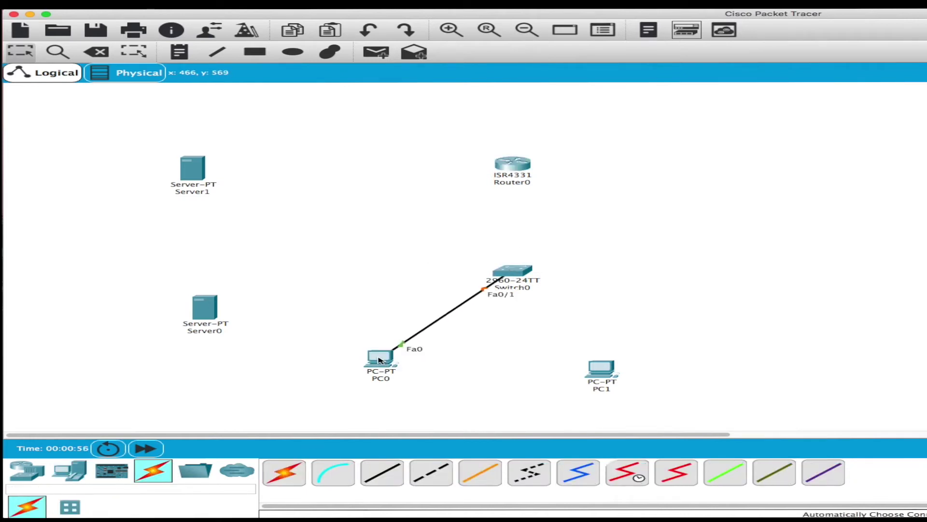
pyautogui.click(280, 481)
pyautogui.click(512, 270)
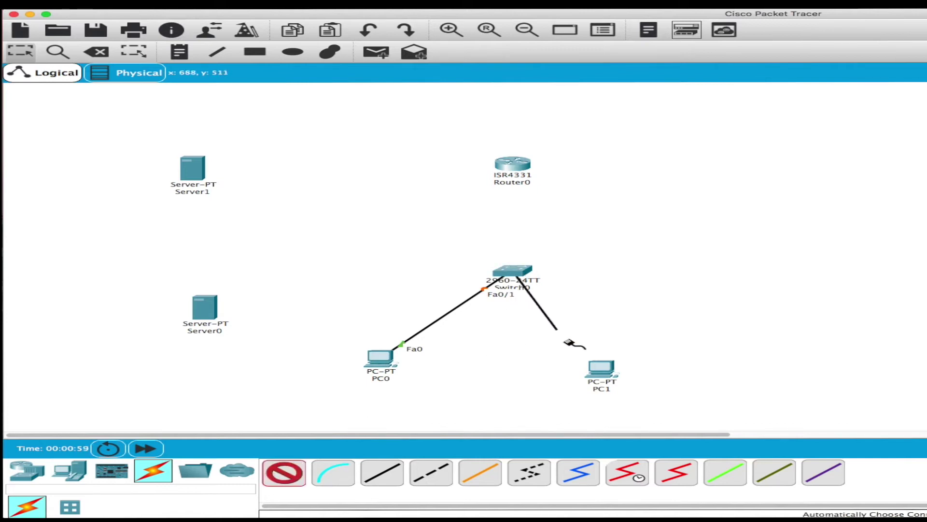
pyautogui.click(605, 370)
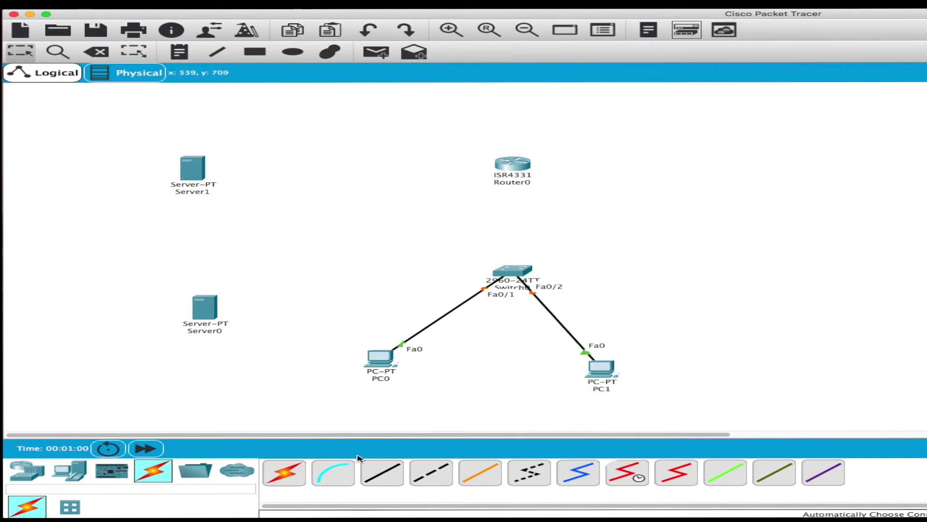
# Cable Router0 to Switch0 using the automatic connection type.
pyautogui.click(278, 483)
pyautogui.click(519, 164)
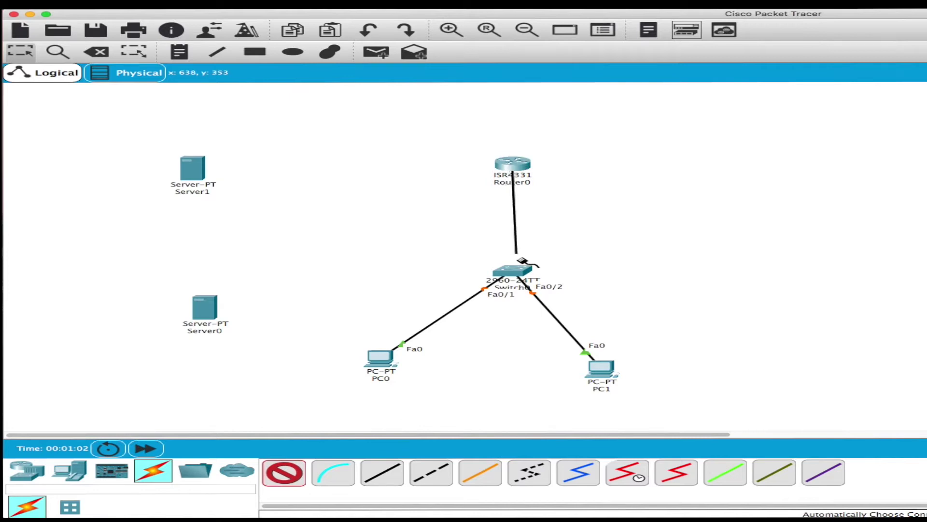
pyautogui.click(509, 272)
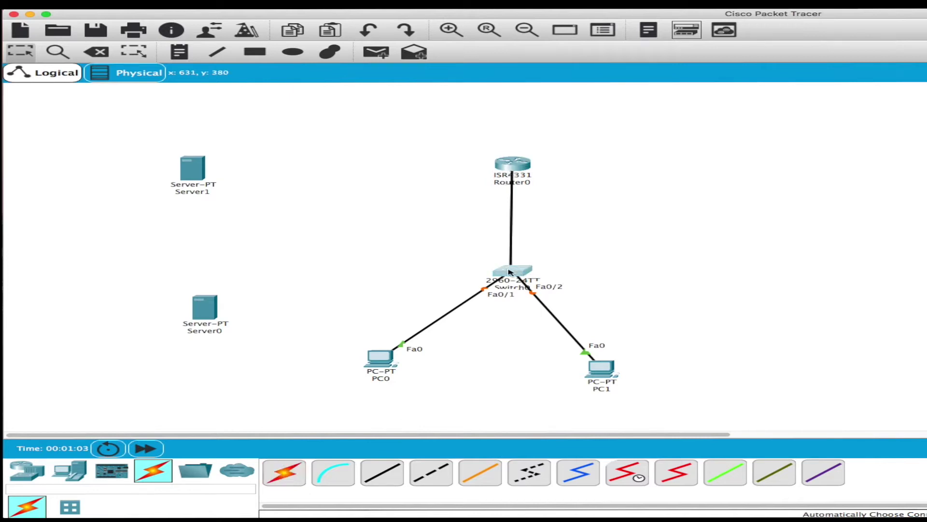
# Cable Server1 and Server0 to Switch0 using the automatic connection type.
pyautogui.click(290, 471)
pyautogui.click(195, 169)
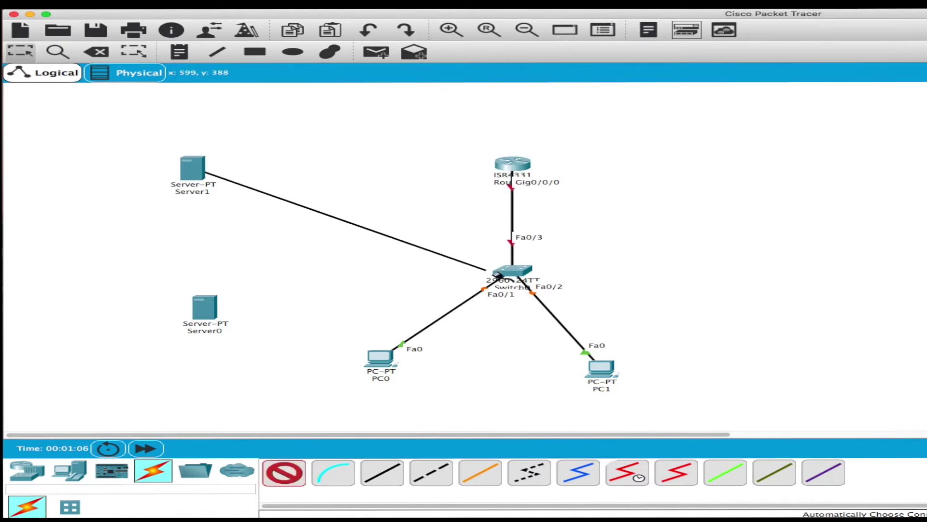
pyautogui.click(507, 271)
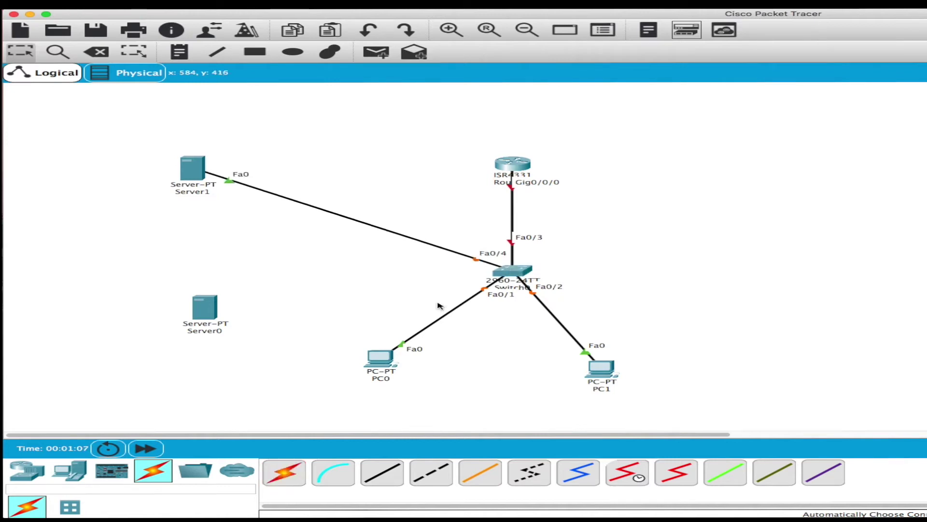
pyautogui.click(287, 472)
pyautogui.click(204, 305)
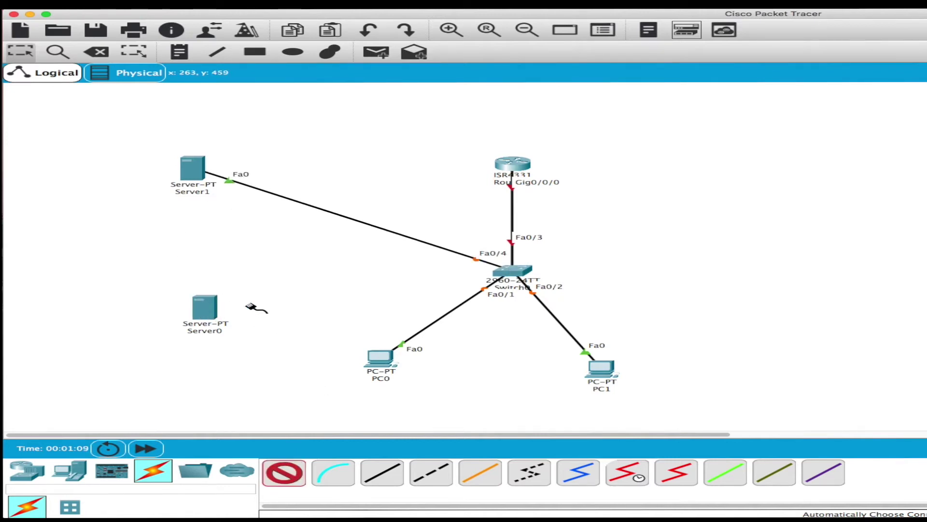
pyautogui.click(514, 272)
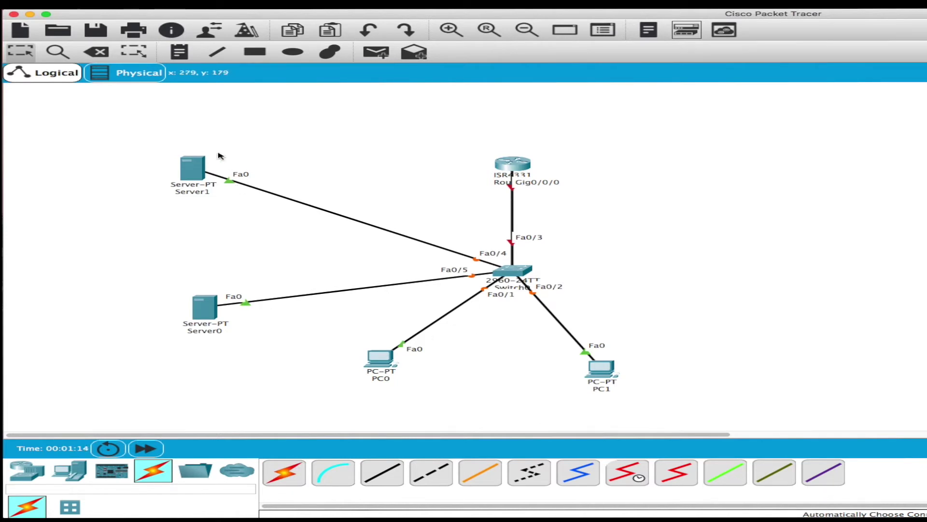
# Place a note below Server1 reading "DNS SERVER 192.168.2.8".
pyautogui.click(178, 51)
pyautogui.click(137, 213)
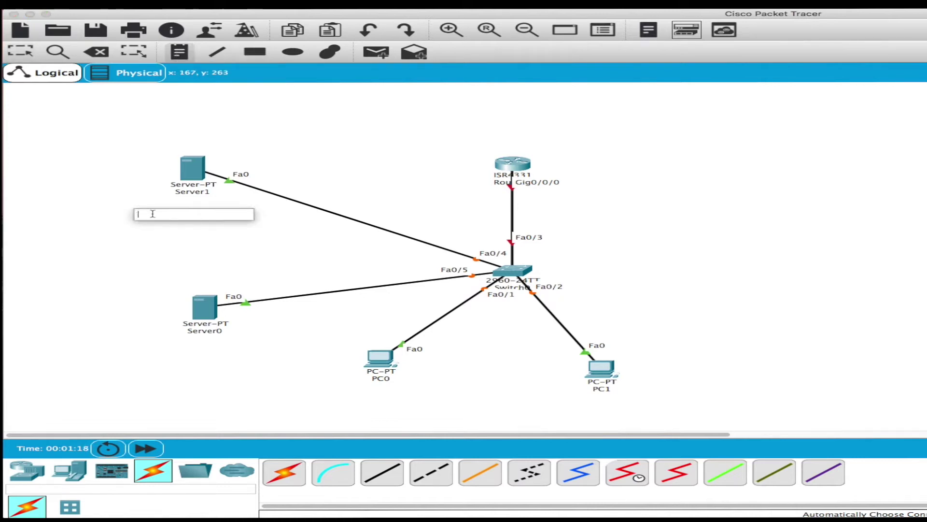
pyautogui.write('D')
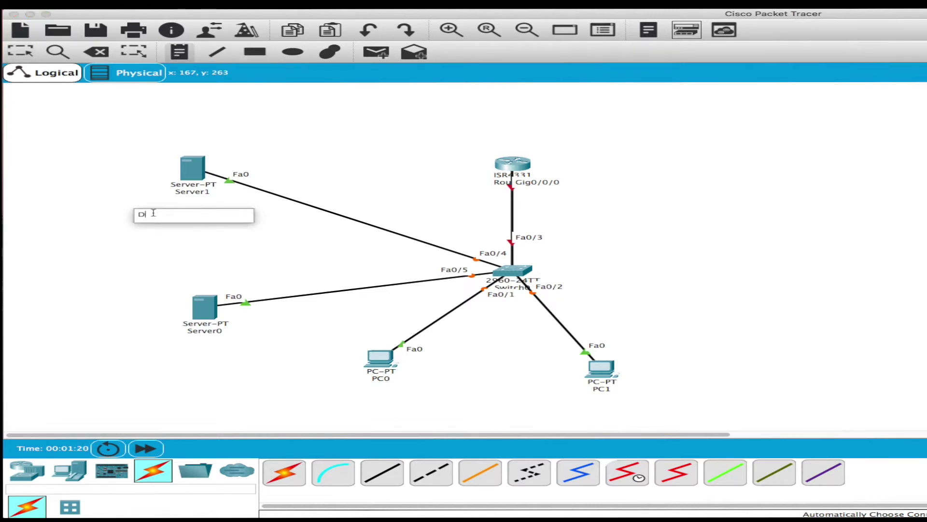
pyautogui.write('NS SERVER')
pyautogui.write('192.168.2.8')
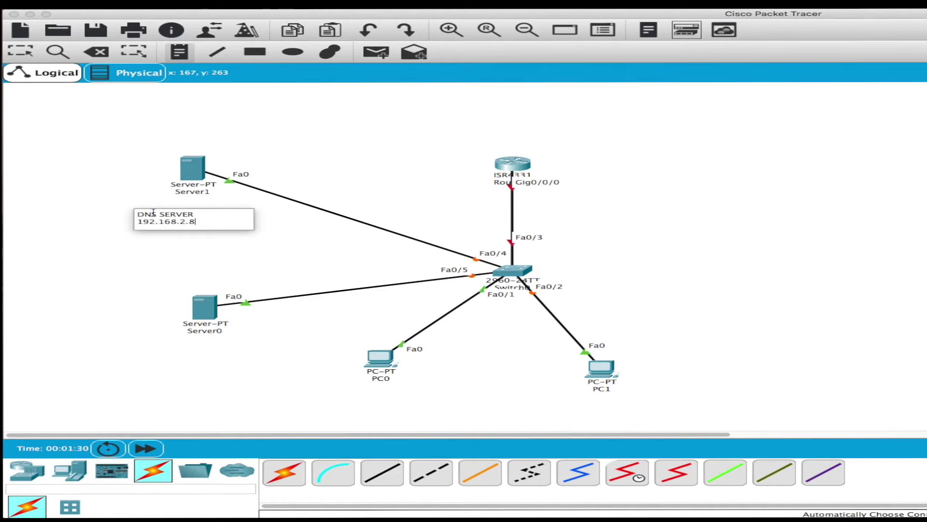
# Place a note below Server0 reading "WEB SERVER 192.168.2.10".
pyautogui.click(139, 356)
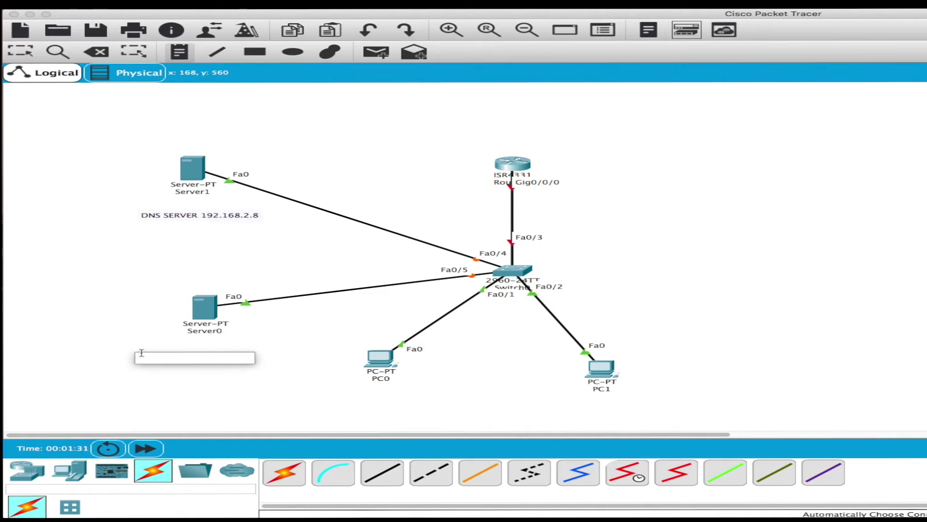
pyautogui.write('WE')
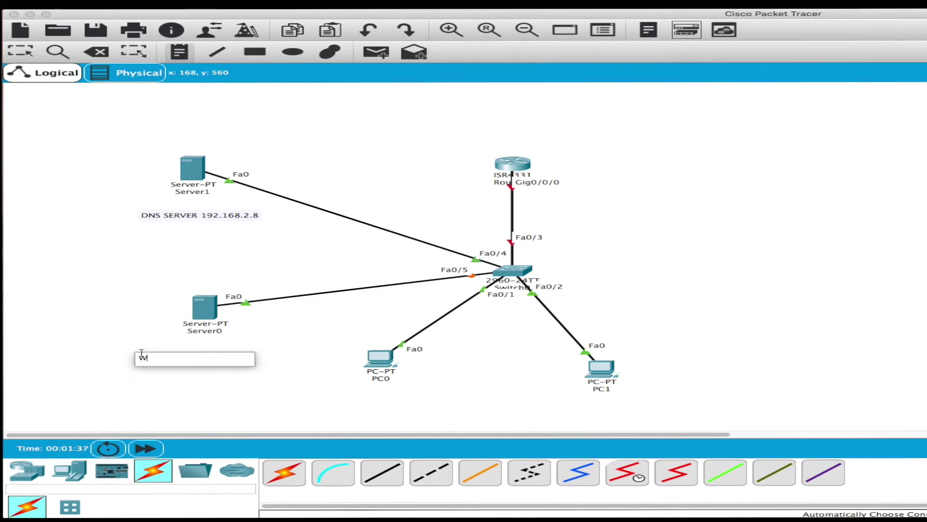
pyautogui.write('B SERVER')
pyautogui.write('192.168.2.10')
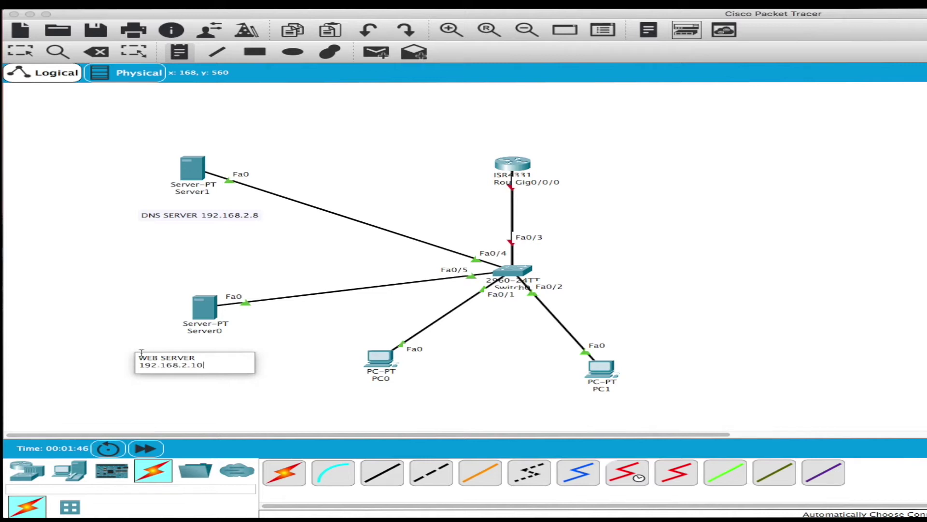
# Place a note beside Router0 reading "192.168.2.1" and return to the selection tool.
pyautogui.click(377, 180)
pyautogui.click(368, 172)
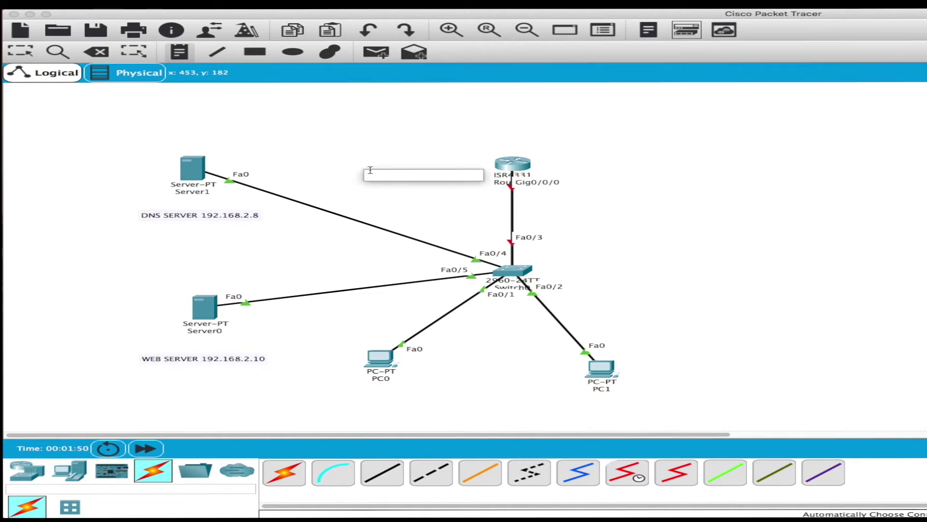
pyautogui.write('192.168.2.1')
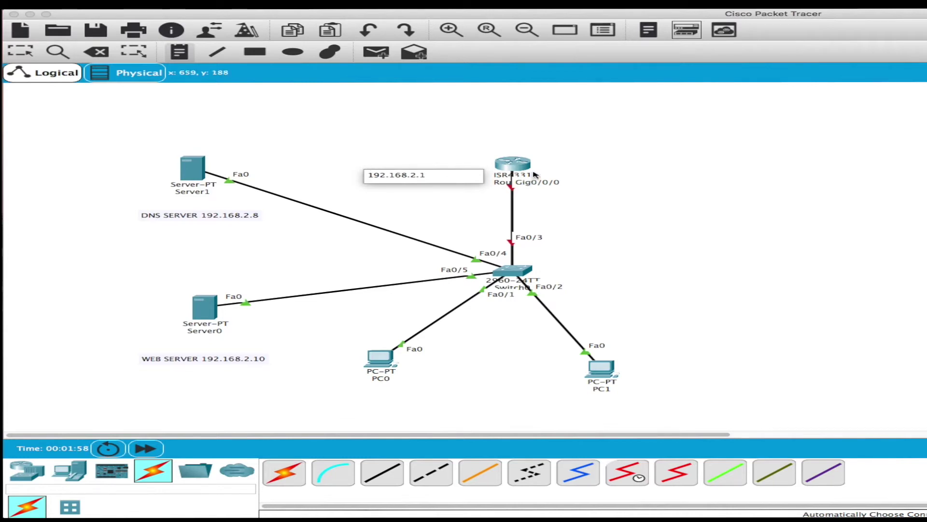
pyautogui.click(20, 51)
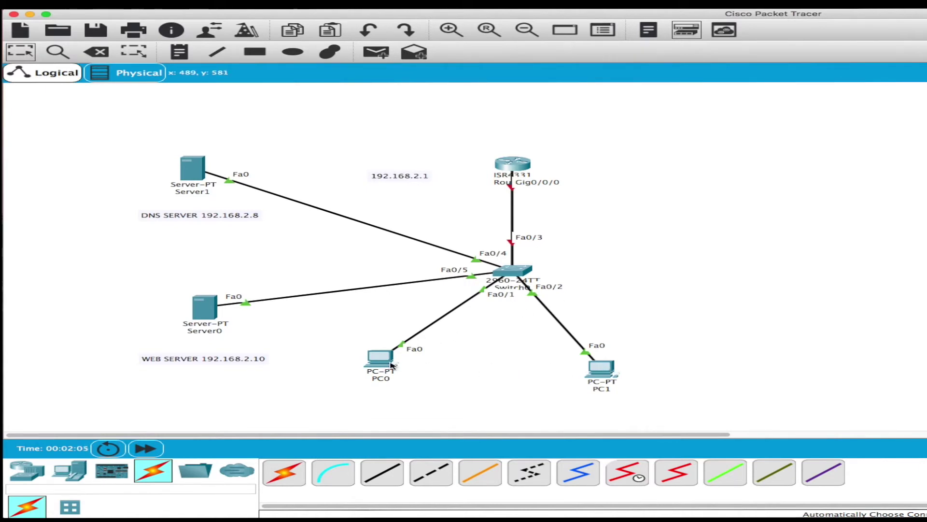
# Open Router0's command line interface, with its window moved clear of the topology.
pyautogui.moveTo(607, 369)
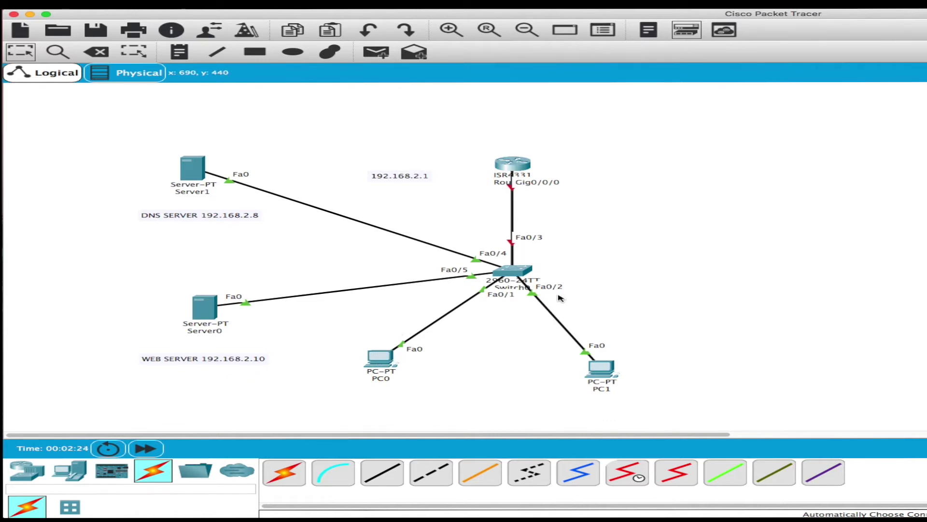
pyautogui.click(512, 169)
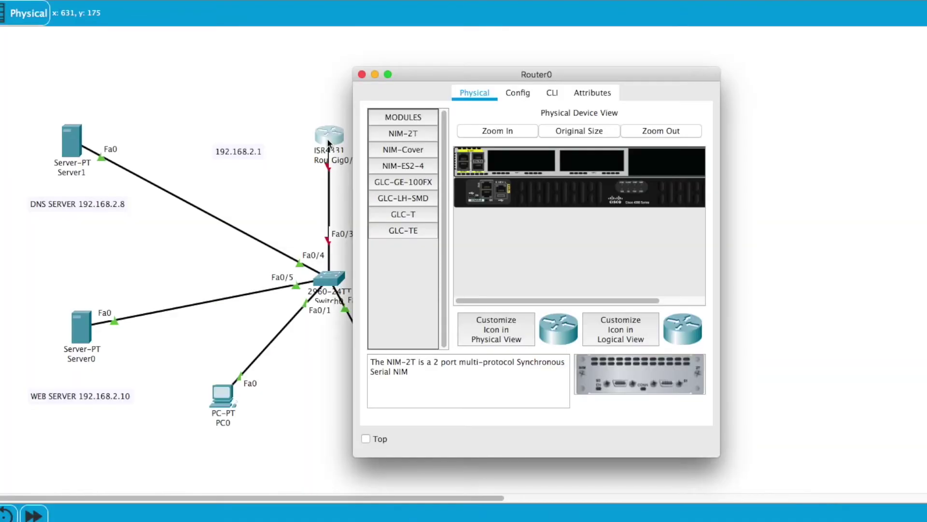
pyautogui.moveTo(476, 74); pyautogui.dragTo(596, 67)
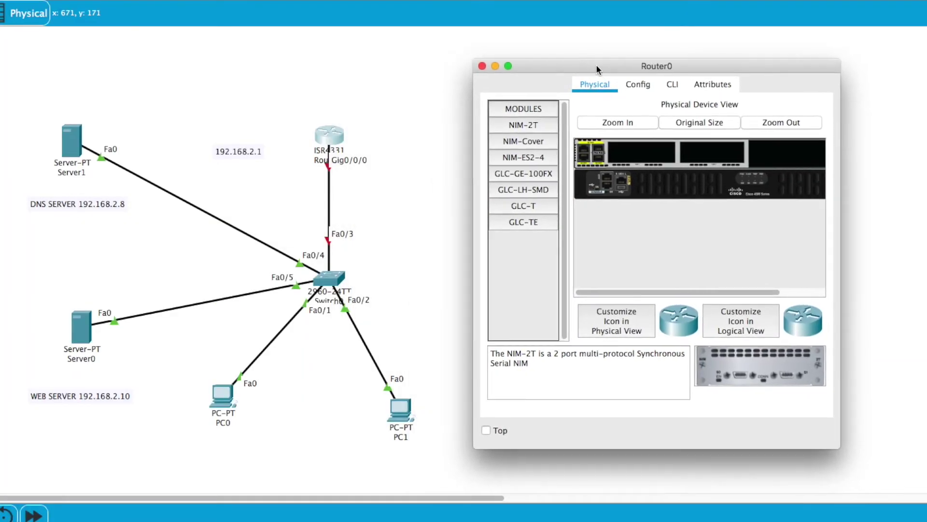
pyautogui.click(673, 86)
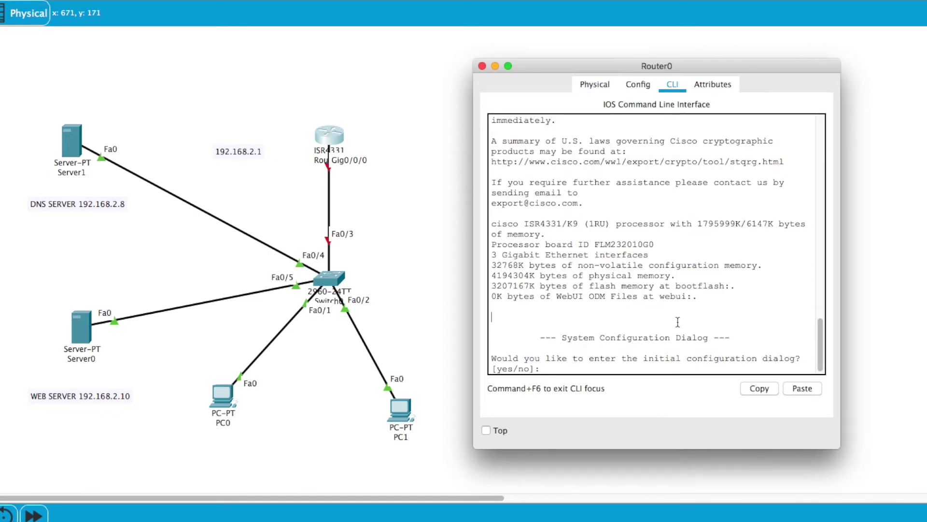
# Decline Router0's initial configuration dialog with N and proceed to the router's command prompt.
pyautogui.press('Return')
pyautogui.press('Return')
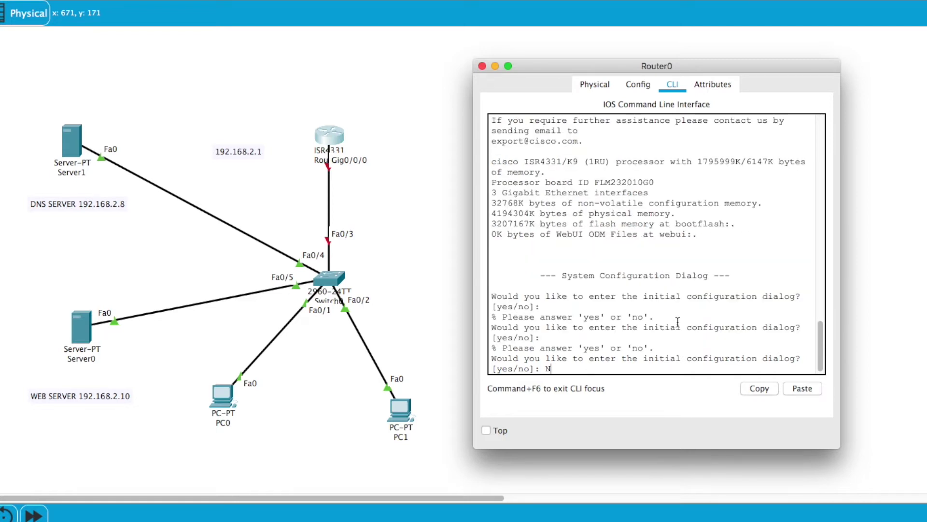
pyautogui.press('Return')
pyautogui.press('Return')
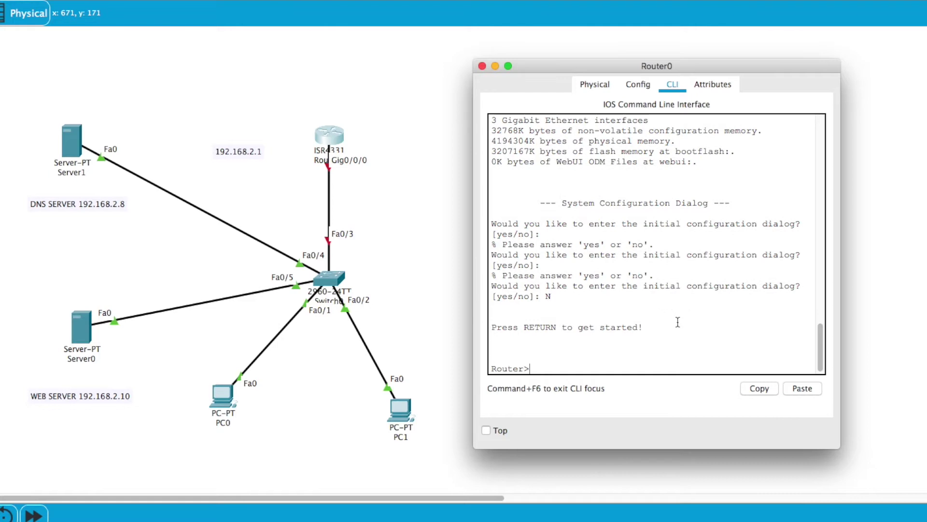
# Enter privileged mode with ENABLE and enter global configuration mode with config t.
pyautogui.write('ENABLE')
pyautogui.press('Return')
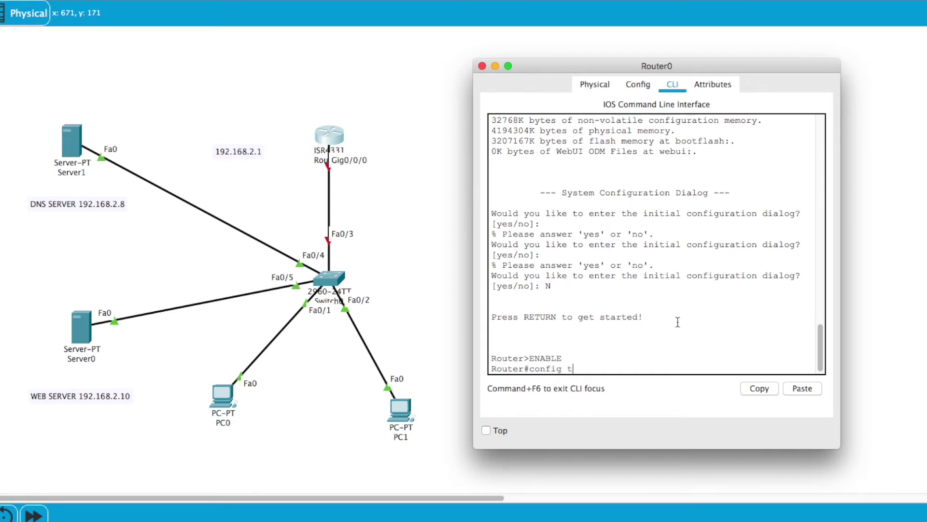
pyautogui.write('config t')
pyautogui.press('Return')
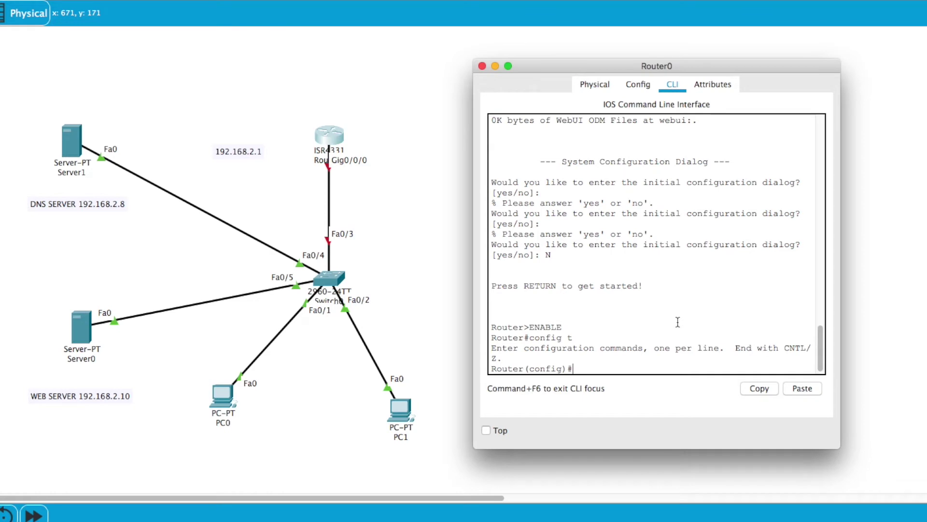
# Shift Router0 slightly in the topology to separate its overlapping labels, and set its hostname to ROUTER0 in the command line interface.
pyautogui.moveTo(336, 141); pyautogui.dragTo(341, 138)
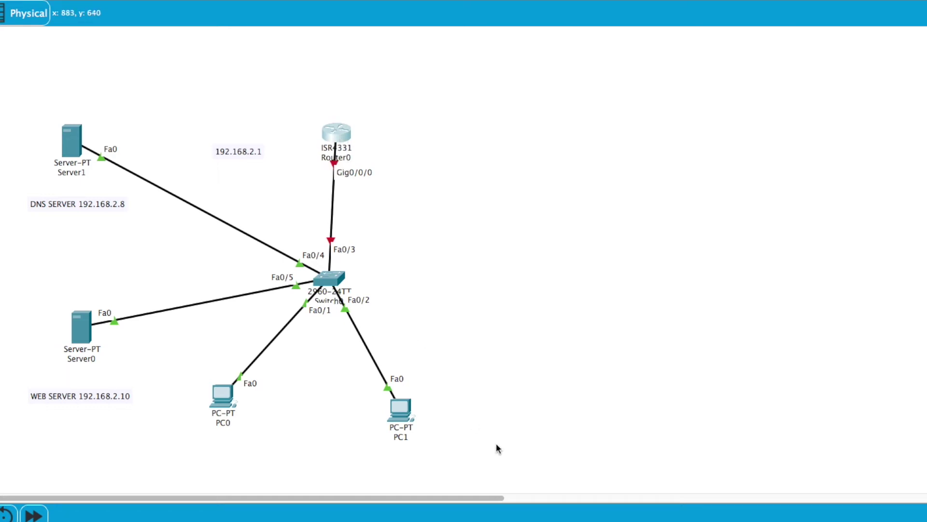
pyautogui.click(333, 137)
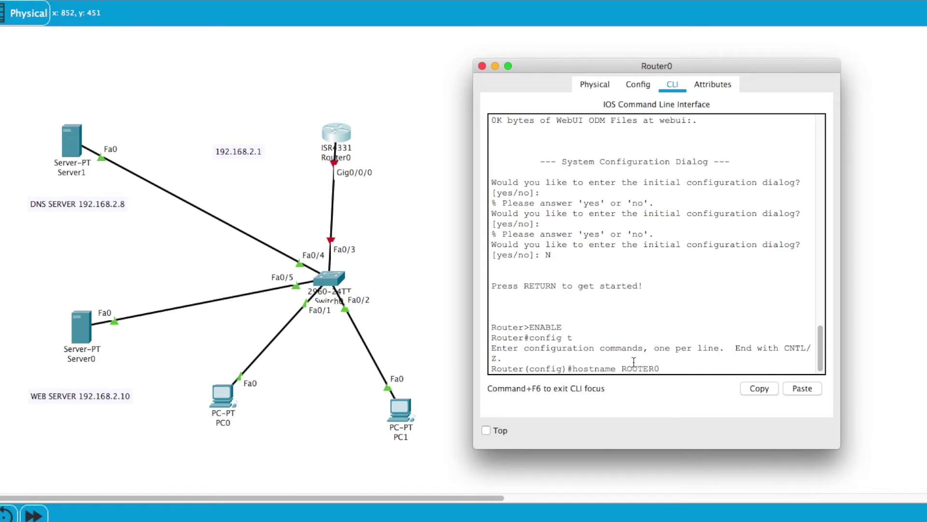
pyautogui.press('Return')
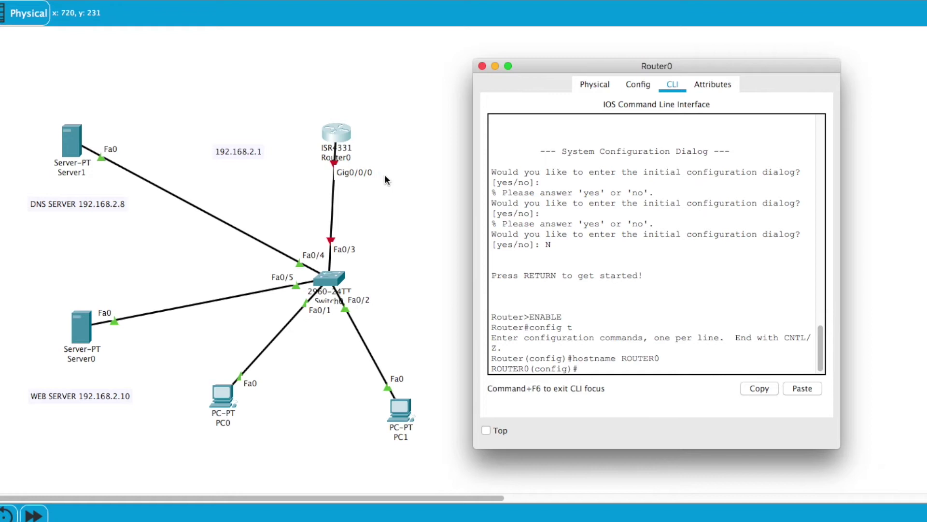
# Assign interface gig0/0/0 the IP address 192.168.2.1 with subnet mask 255.255.255.0.
pyautogui.write('int gig0/0/0')
pyautogui.press('Return')
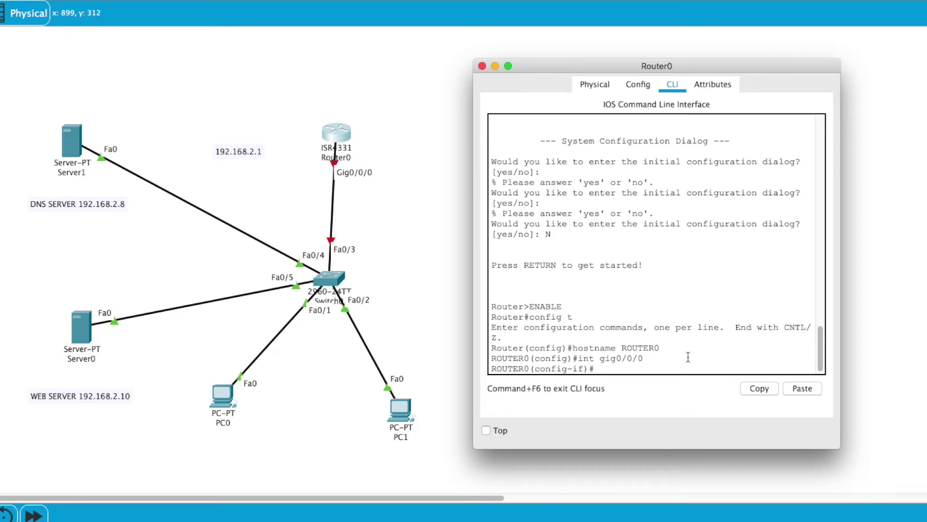
pyautogui.write('i')
pyautogui.write('p address 192.168.2.1 255.255')
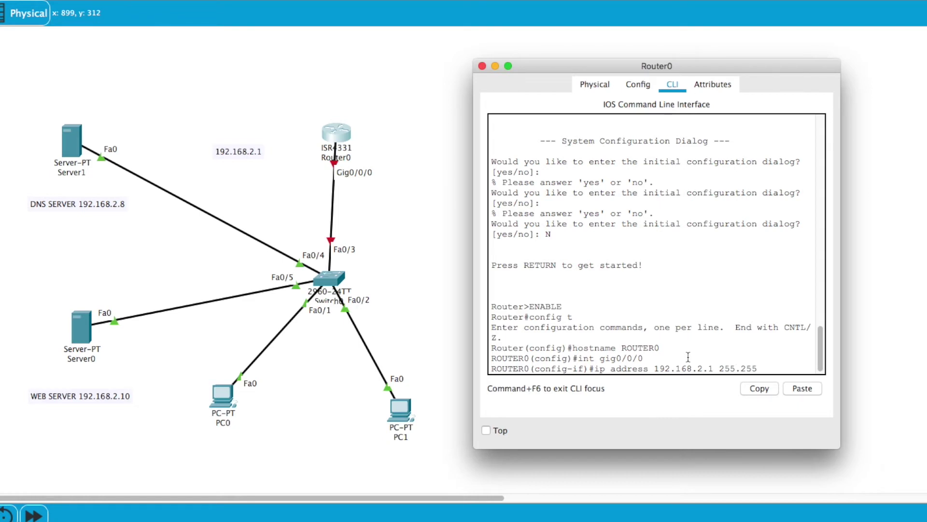
pyautogui.write('.255.0')
pyautogui.press('Return')
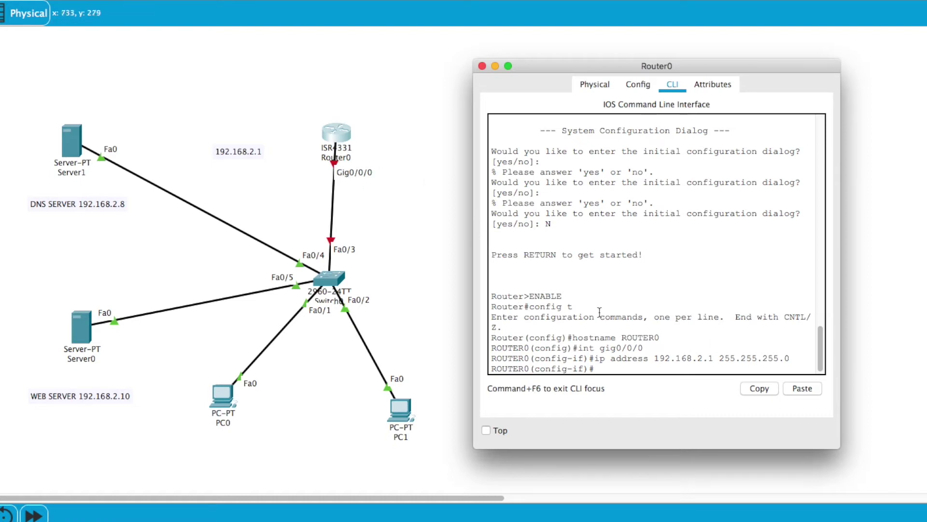
# Enable interface gig0/0/0 with no shut and exit to global configuration mode.
pyautogui.write('no shut')
pyautogui.press('Return')
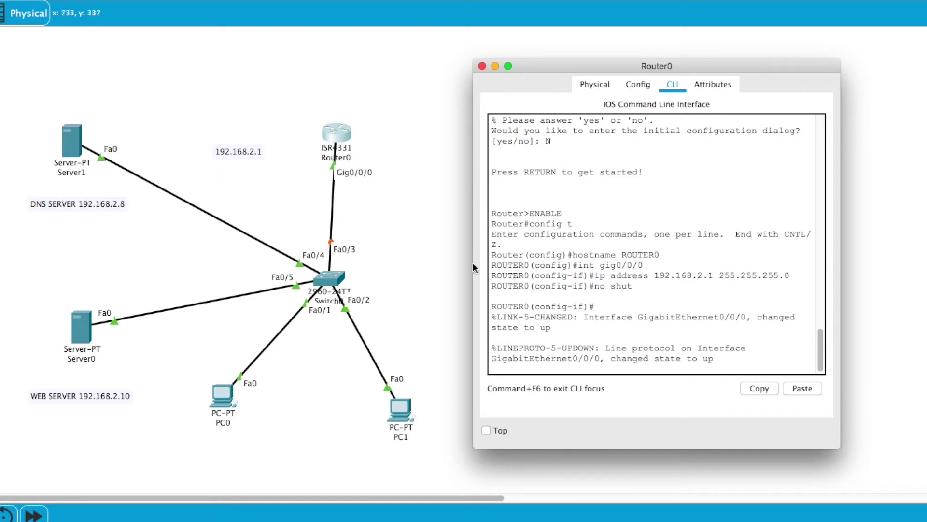
pyautogui.press('Return')
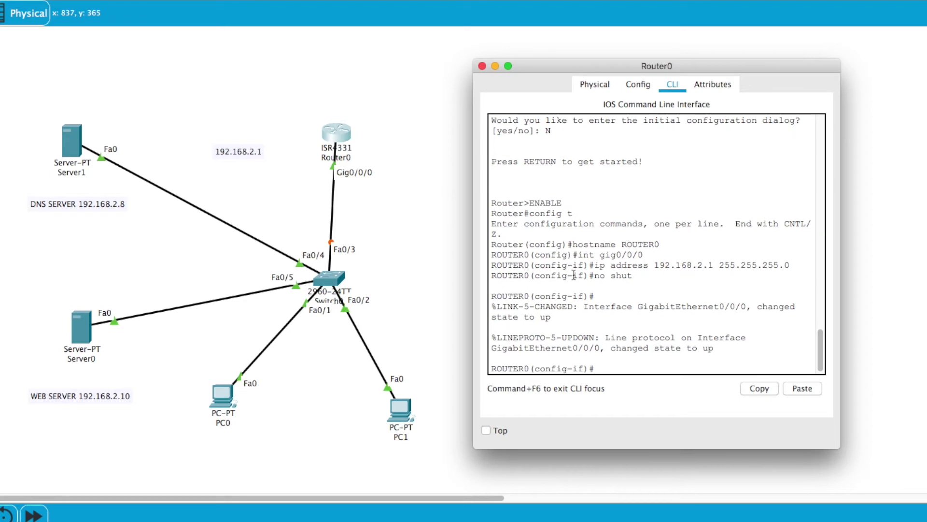
pyautogui.write('exit')
pyautogui.press('Return')
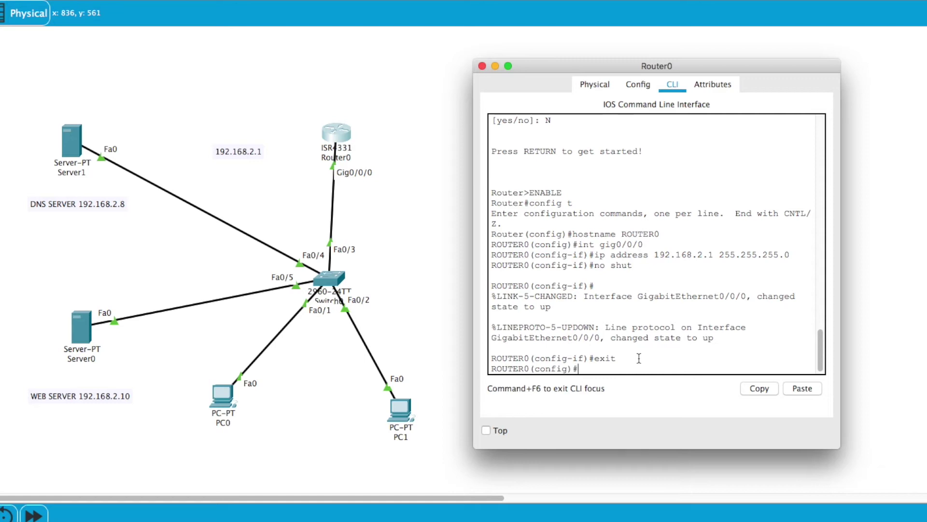
# Create a DHCP pool named local covering network 192.168.2.0 with mask 255.255.255.0.
pyautogui.write('ip')
pyautogui.write(' dhx')
pyautogui.write('cp')
pyautogui.write(' pool ')
pyautogui.write('local')
pyautogui.press('Return')
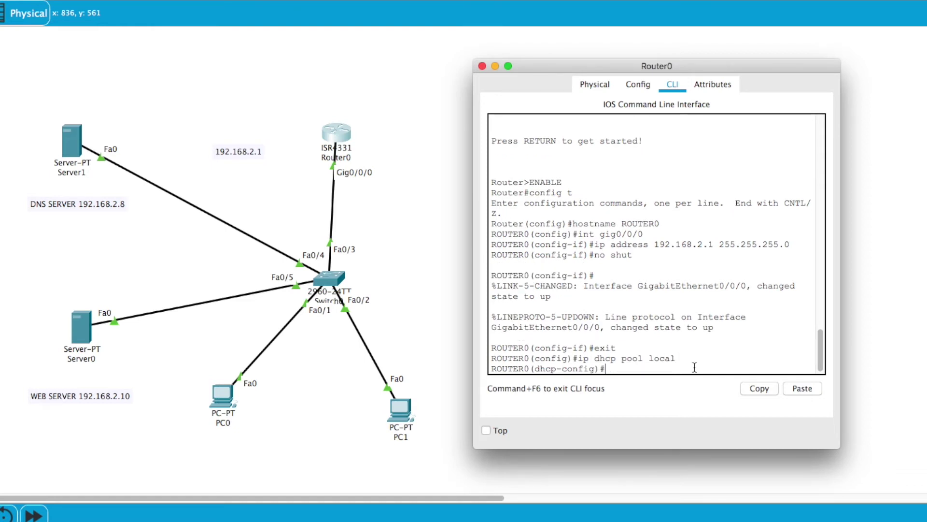
pyautogui.write('network 192.168')
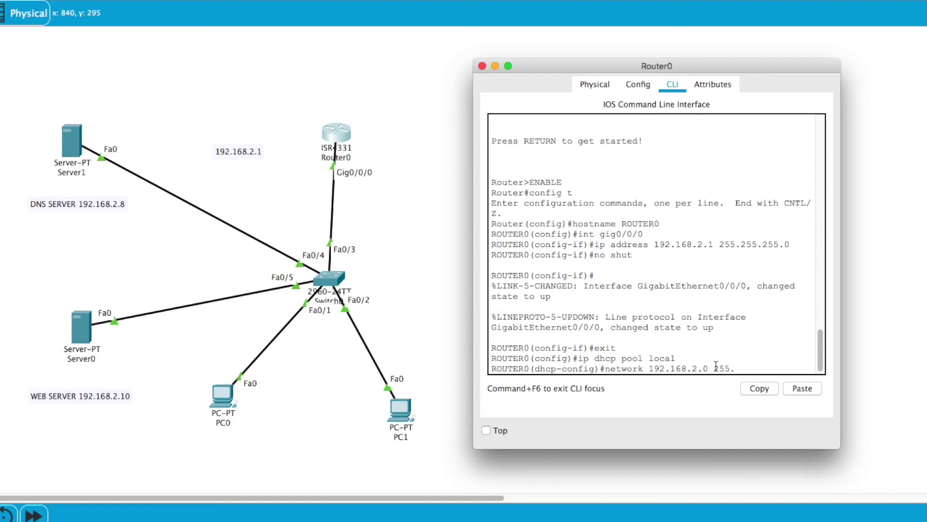
pyautogui.write('255.255.0')
pyautogui.press('Return')
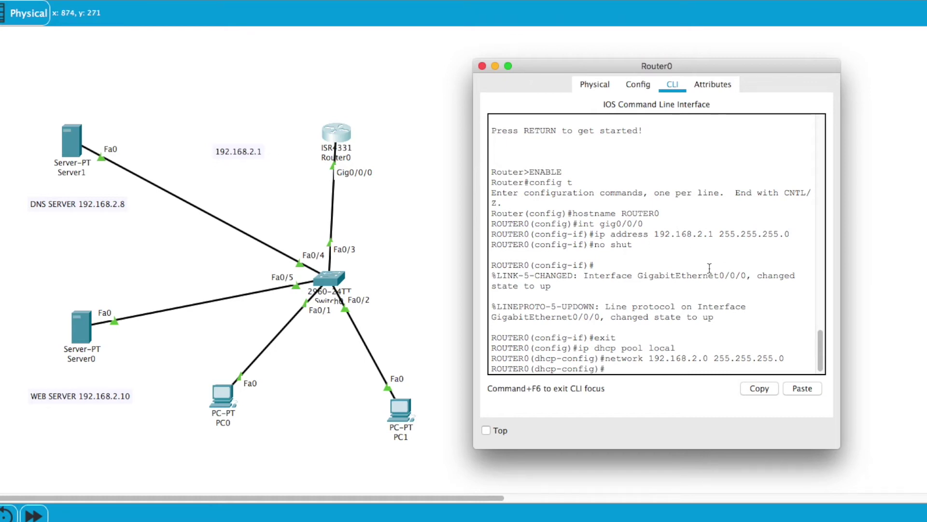
# Try to set the DHCP pool's gateway with the command default router 192.168.2.1.
pyautogui.write('default router 192.168.2.')
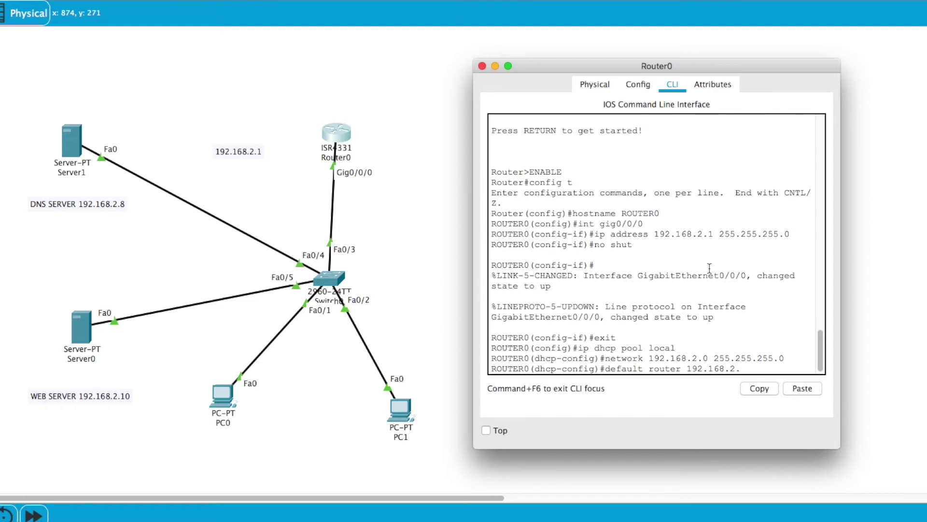
pyautogui.write('1')
pyautogui.press('Return')
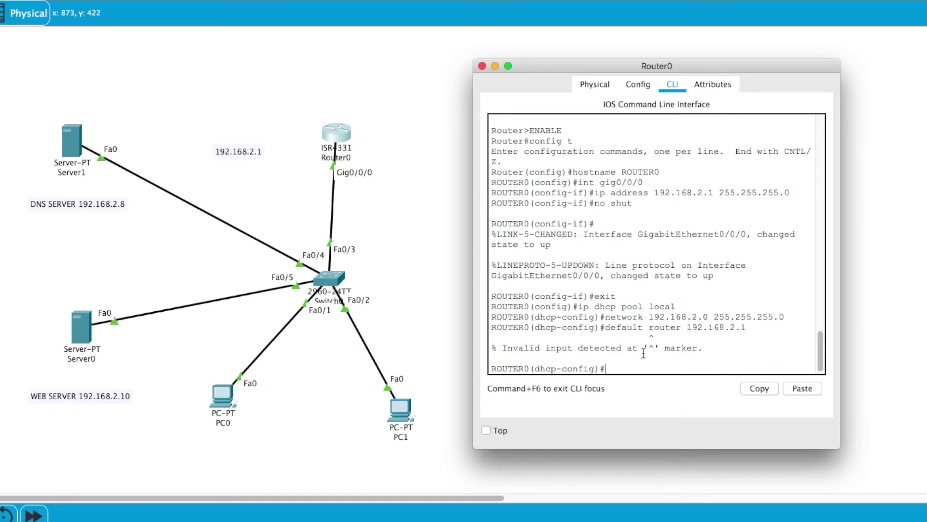
# Recall the gateway command, correct it to default-router 192.168.2.1 and run it.
pyautogui.press('Up')
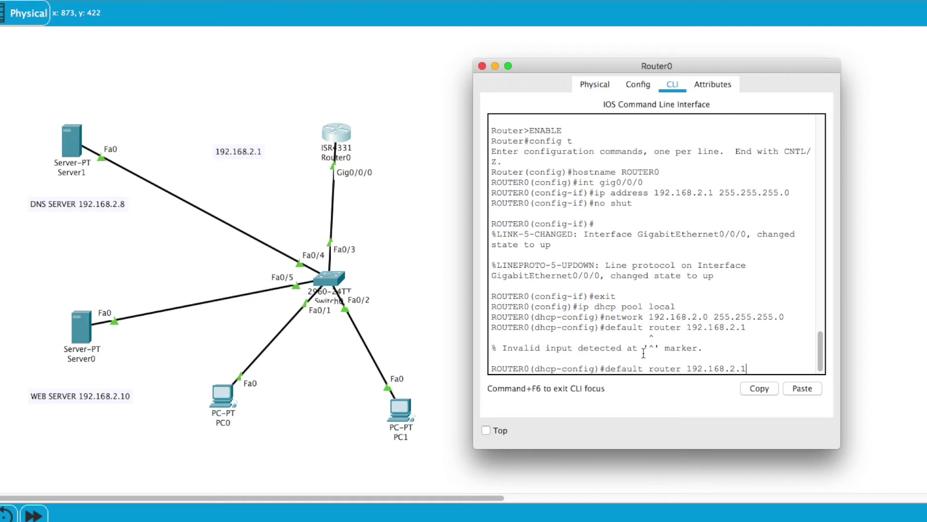
pyautogui.press('BackSpace')
pyautogui.press('BackSpace')
pyautogui.press('BackSpace')
pyautogui.press('BackSpace')
pyautogui.press('BackSpace')
pyautogui.press('BackSpace')
pyautogui.press('BackSpace')
pyautogui.press('BackSpace')
pyautogui.press('BackSpace')
pyautogui.press('BackSpace')
pyautogui.press('BackSpace')
pyautogui.press('BackSpace')
pyautogui.press('BackSpace')
pyautogui.press('BackSpace')
pyautogui.press('BackSpace')
pyautogui.press('BackSpace')
pyautogui.press('BackSpace')
pyautogui.write('-router 192.168.2.1')
pyautogui.press('Return')
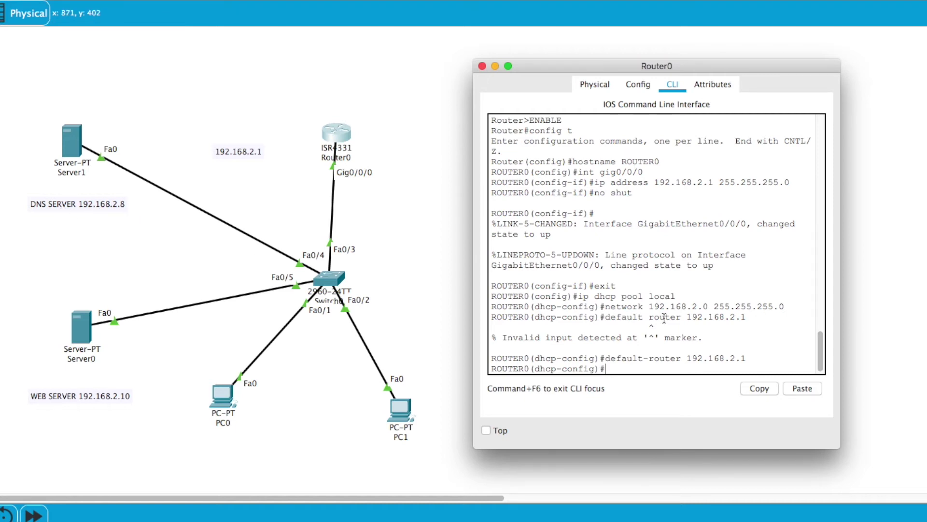
# Set the DHCP pool's DNS server to 192.168.2.8 with the dns-server command.
pyautogui.write('dns-server 192.168.2.9')
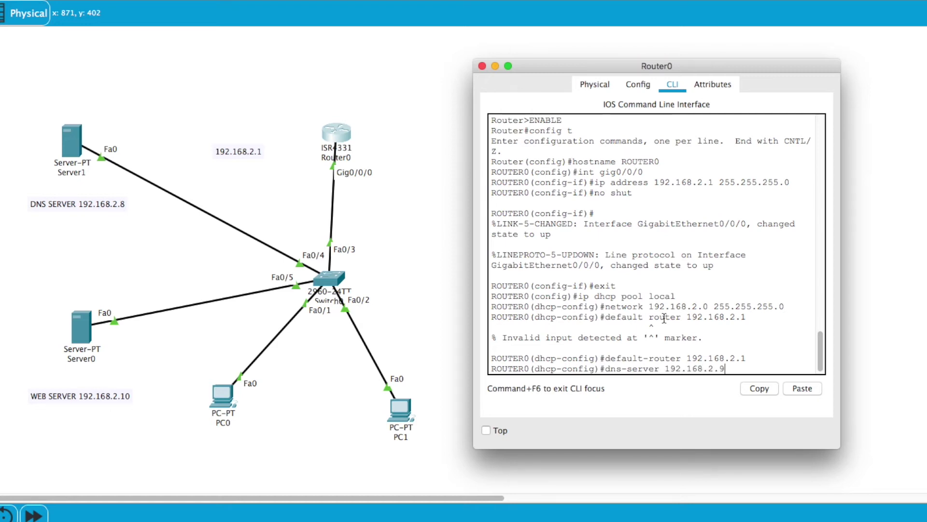
pyautogui.press('BackSpace')
pyautogui.write('8')
pyautogui.press('Return')
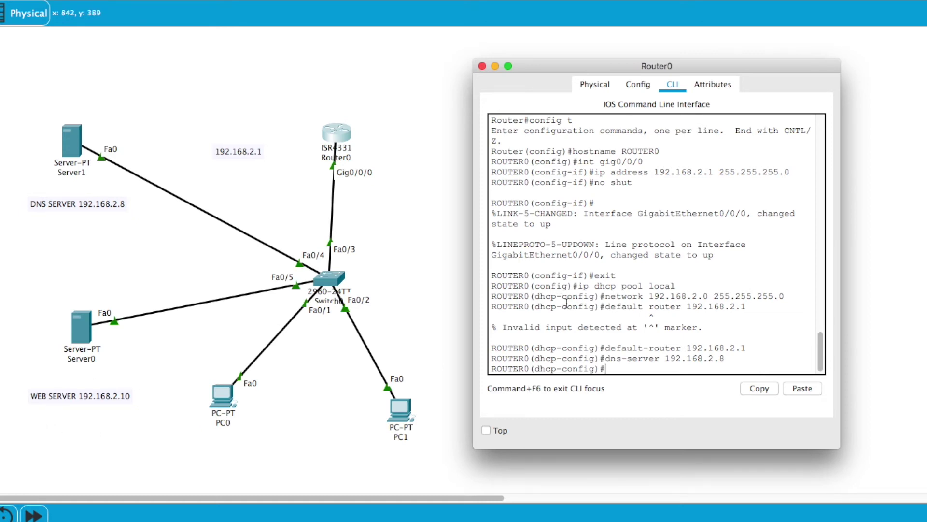
# Exclude addresses 192.168.2.8 through 192.168.2.10 from DHCP with the ip dhcp excluded-address command.
pyautogui.write('ip dhcp exclued')
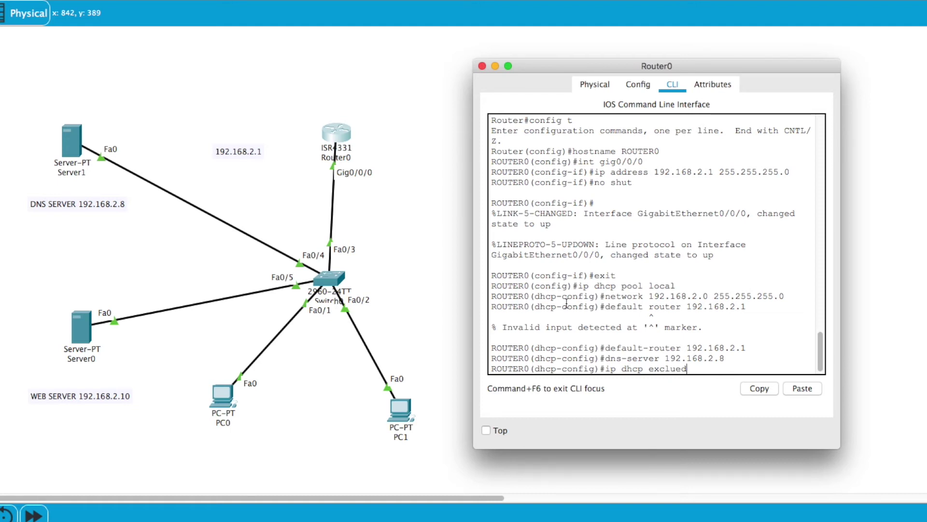
pyautogui.press('BackSpace')
pyautogui.press('BackSpace')
pyautogui.press('BackSpace')
pyautogui.write('ded-address 192.168.2.8')
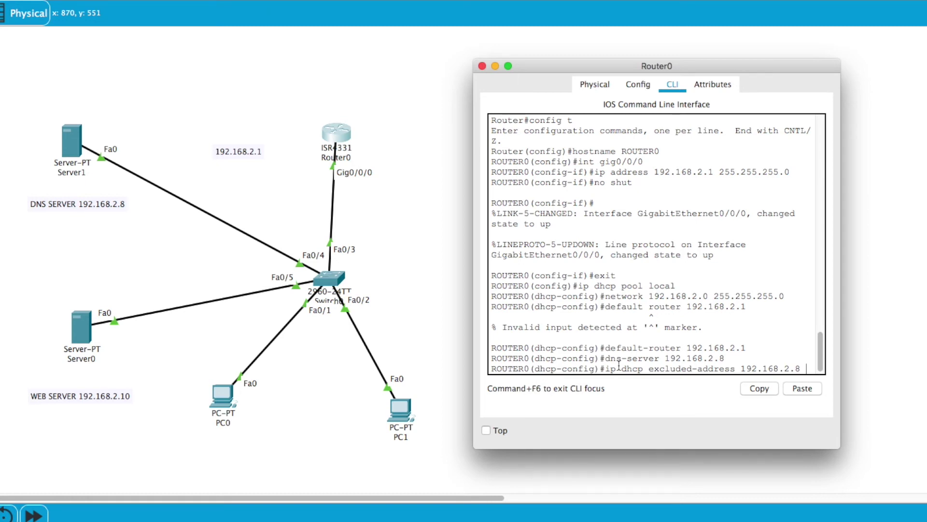
pyautogui.write('192.168')
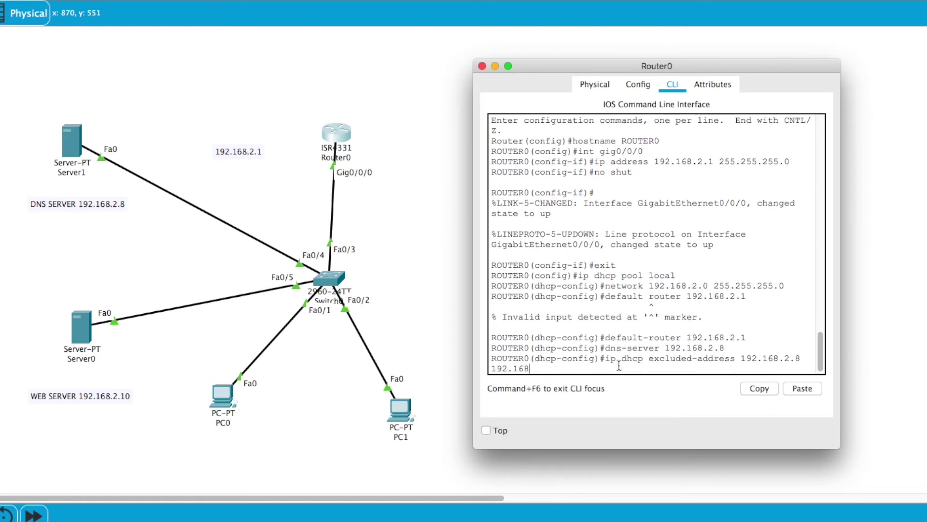
pyautogui.write('.2.10')
pyautogui.press('Return')
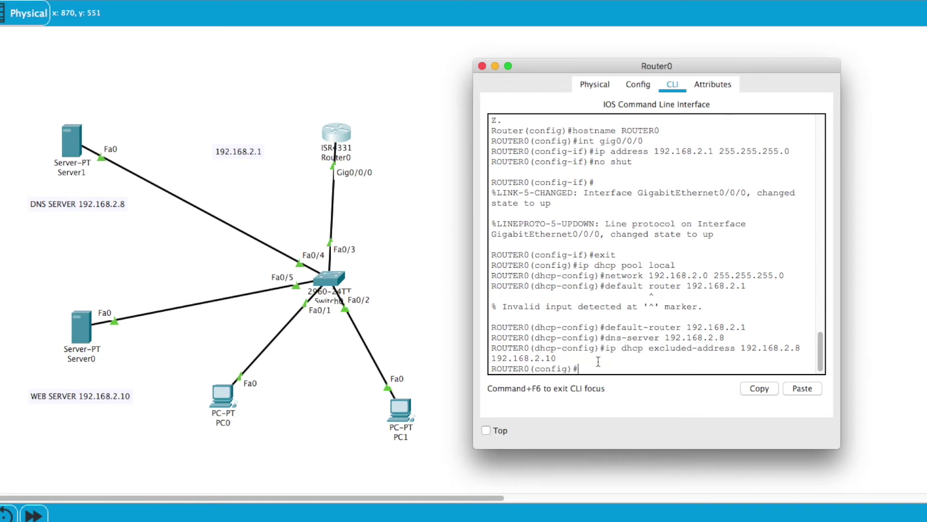
# Exit Router0's global configuration mode and close its window.
pyautogui.write('exit')
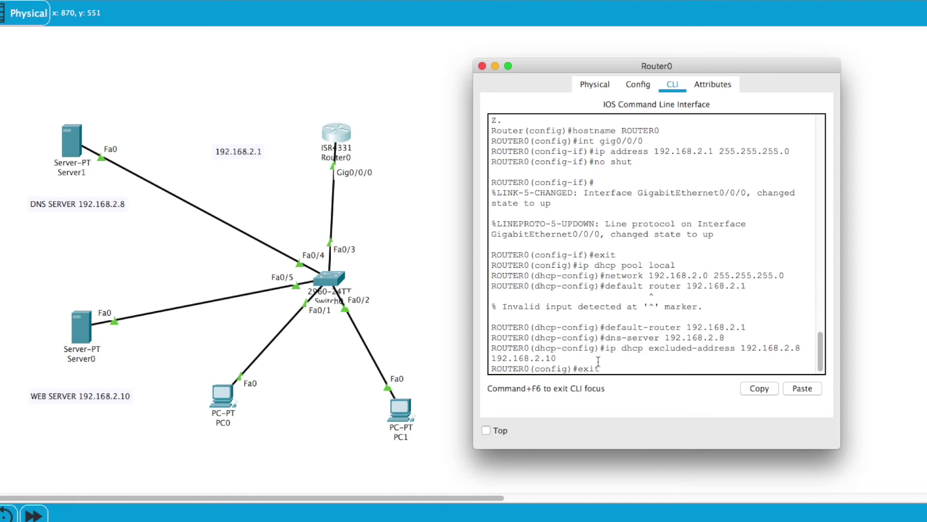
pyautogui.press('Return')
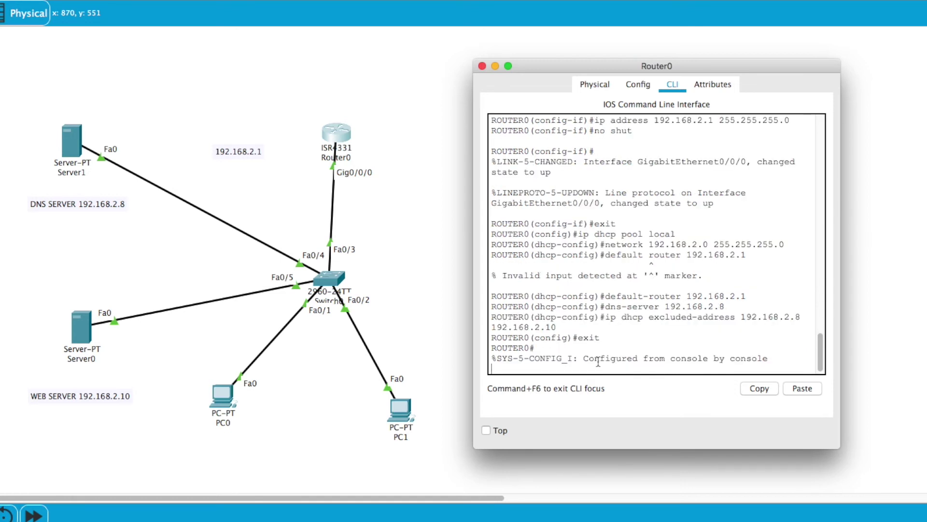
pyautogui.press('super+w')
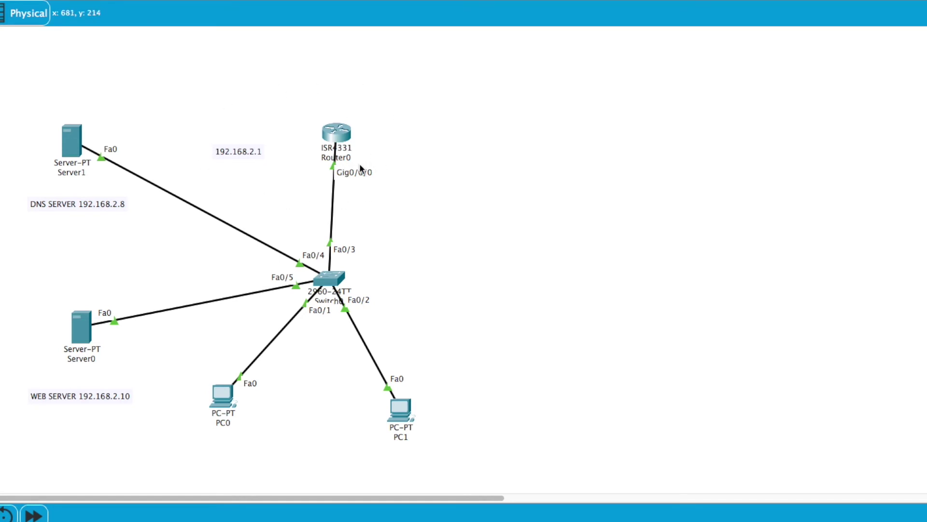
# Open Server1's IP configuration with its window clear of the topology, and set the static IP address to 192.168.2.8.
pyautogui.click(73, 146)
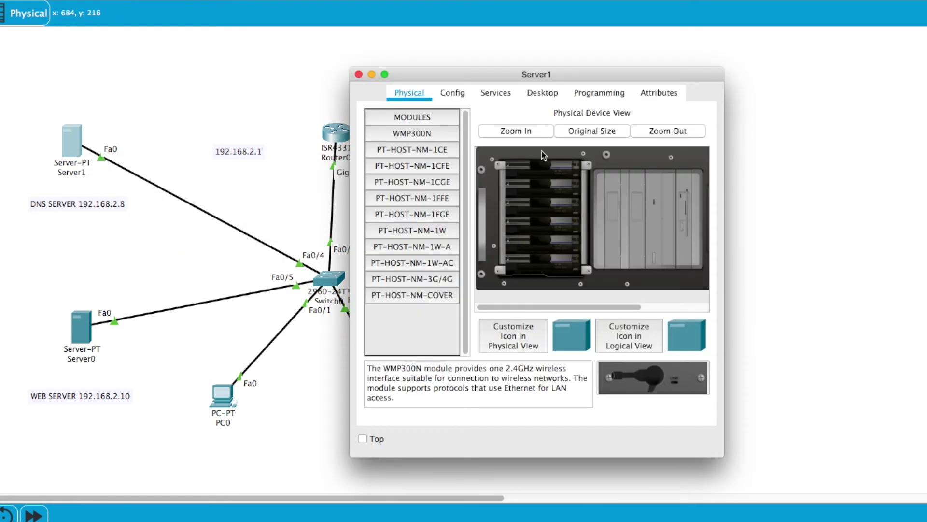
pyautogui.moveTo(566, 76); pyautogui.dragTo(723, 80)
pyautogui.click(699, 90)
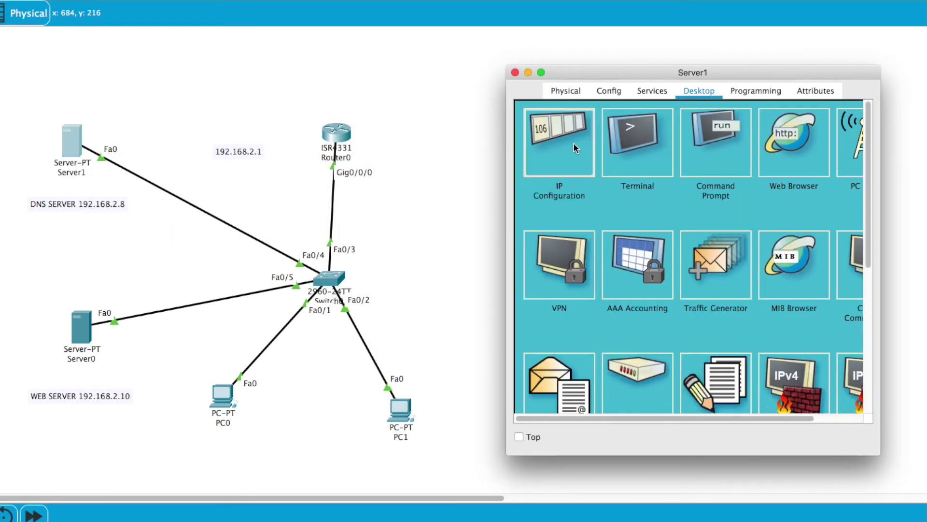
pyautogui.click(573, 143)
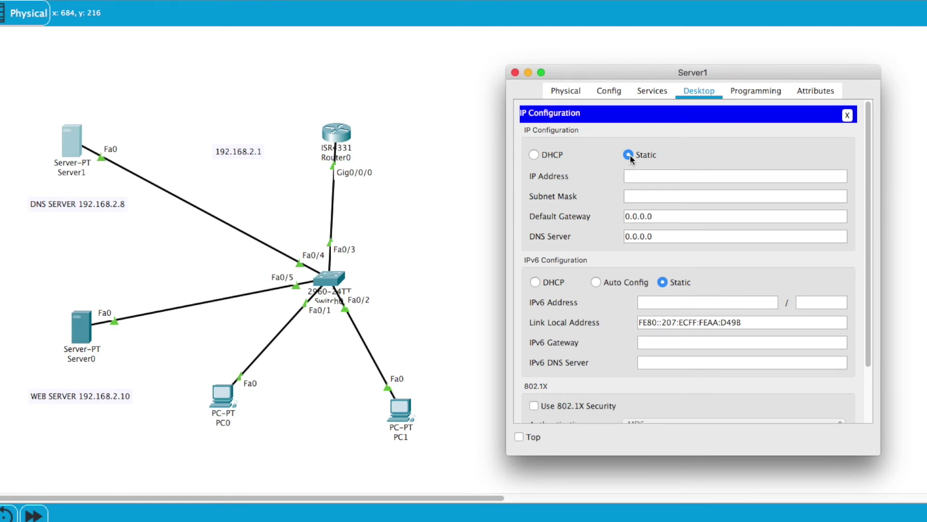
pyautogui.click(642, 176)
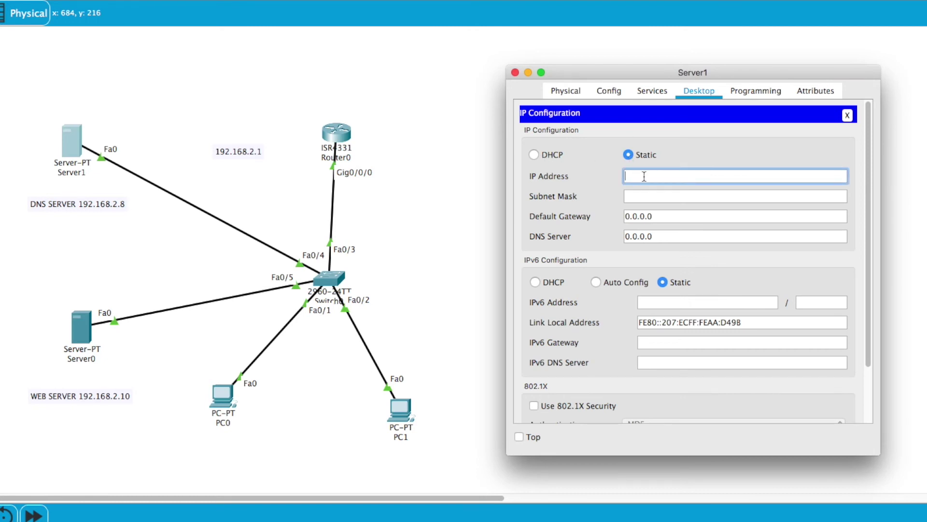
pyautogui.write('192.168.2.8')
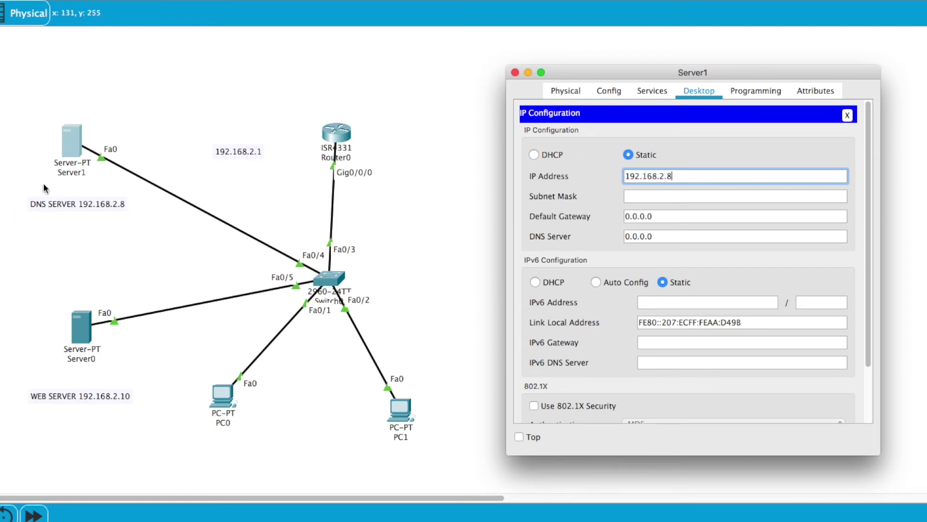
# Fill in Server1's subnet mask as 255.255.255.0 and set its default gateway to 192.168.2.1.
pyautogui.click(688, 196)
pyautogui.click(682, 217)
pyautogui.press('super+a')
pyautogui.write('192.168.2.1')
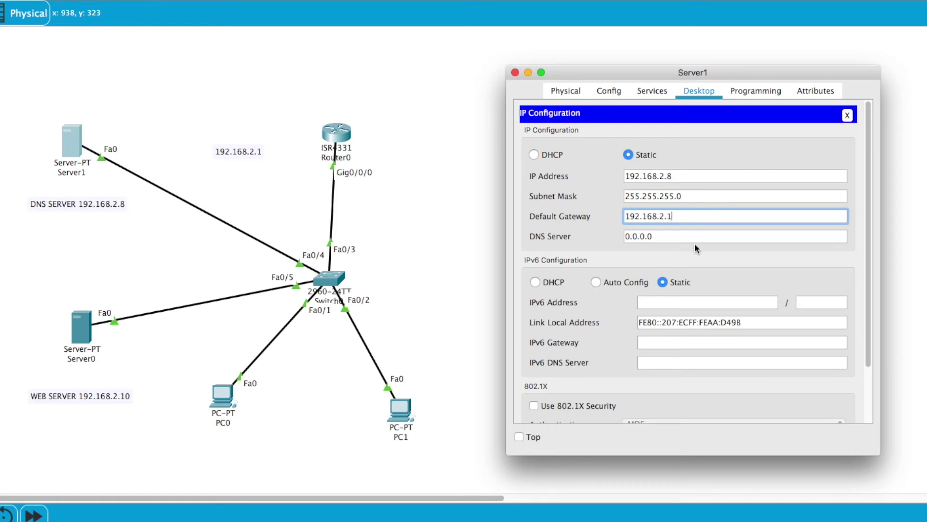
# Set Server1's DNS server address to 192.168.2.8.
pyautogui.moveTo(678, 235); pyautogui.dragTo(582, 237)
pyautogui.write('192.168')
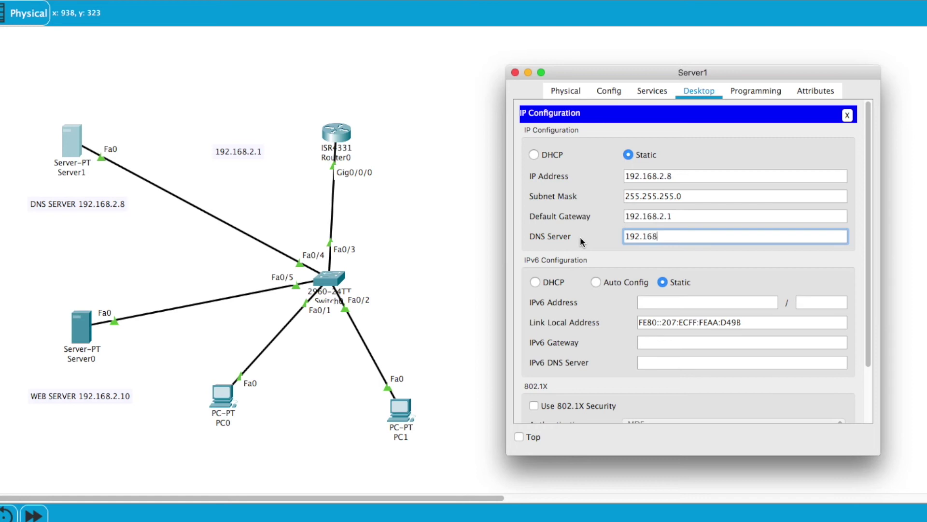
pyautogui.write('.2.8')
# Turn on the DNS service on Server1.
pyautogui.click(645, 91)
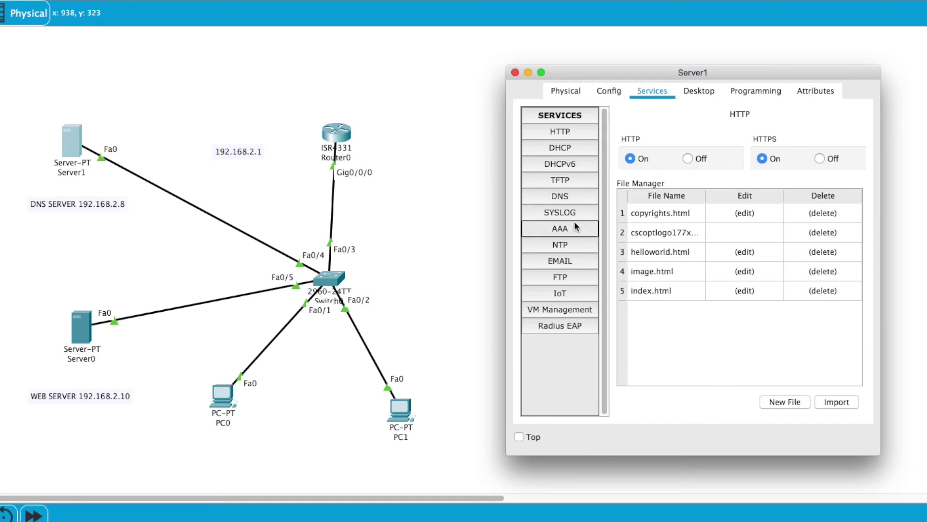
pyautogui.click(565, 195)
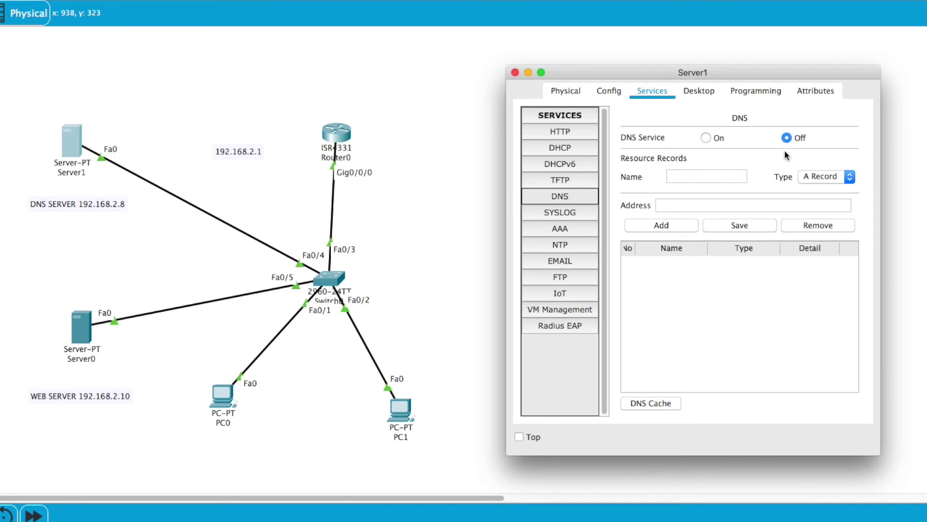
pyautogui.click(706, 138)
# Add an A record on Server1 that maps cisco.com to 192.168.2.10, and close the server's window.
pyautogui.click(695, 177)
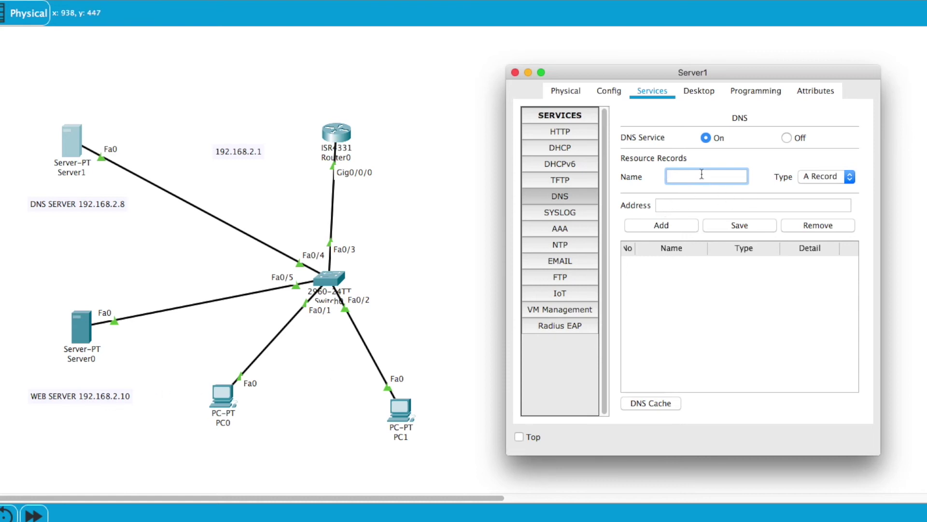
pyautogui.write('cisco.com')
pyautogui.click(704, 206)
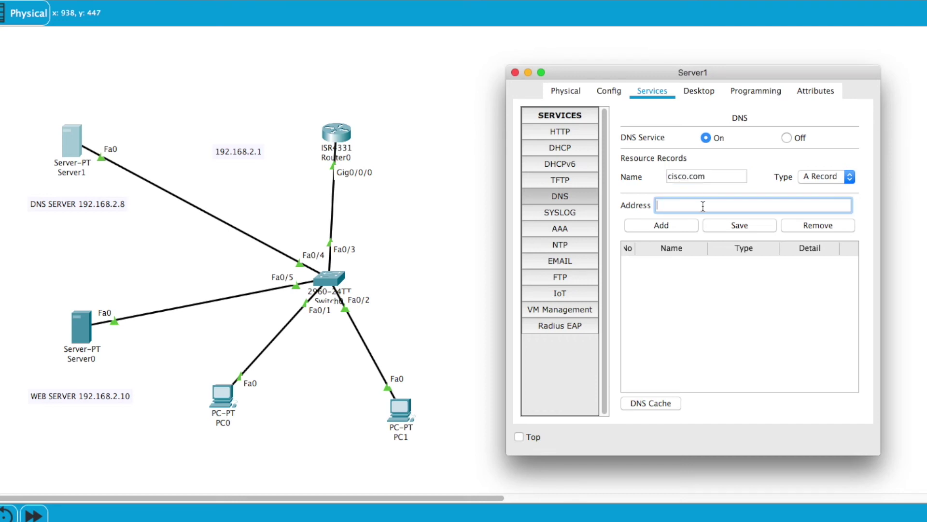
pyautogui.write('192.168.2.10')
pyautogui.click(675, 226)
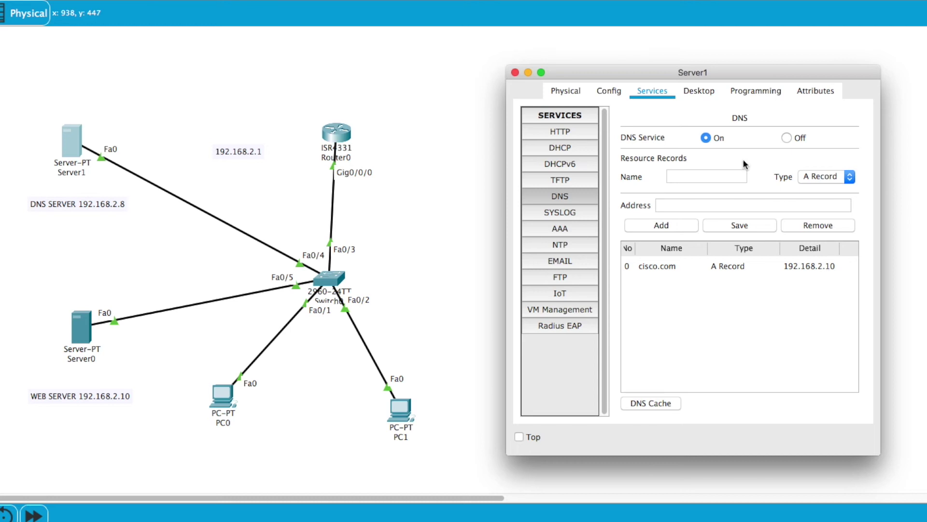
pyautogui.click(515, 72)
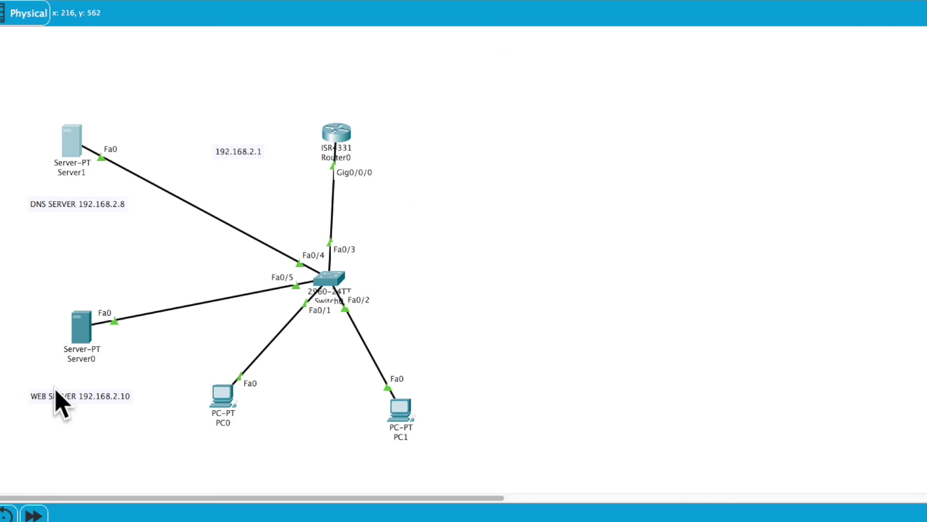
# Open Server0's IP configuration with its window clear of the topology, and set the static IP address to 192.168.2.10.
pyautogui.click(81, 331)
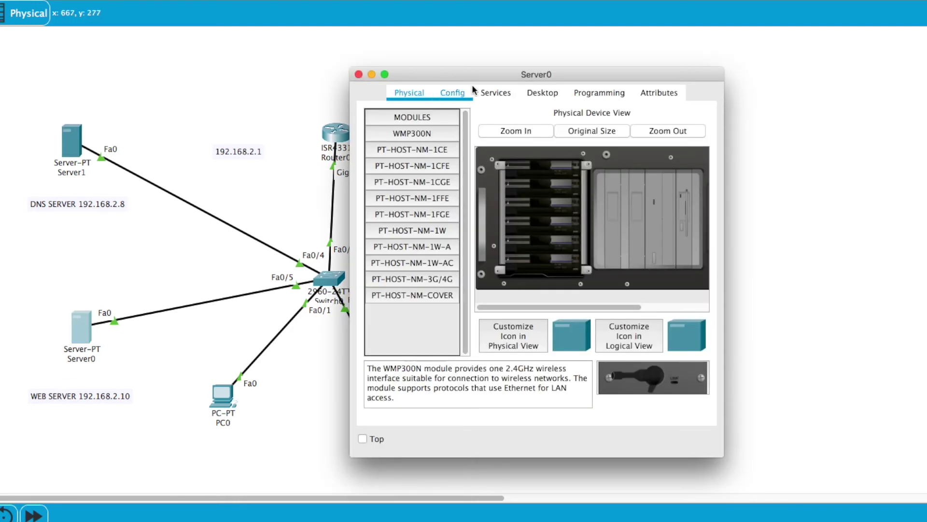
pyautogui.moveTo(468, 73); pyautogui.dragTo(651, 77)
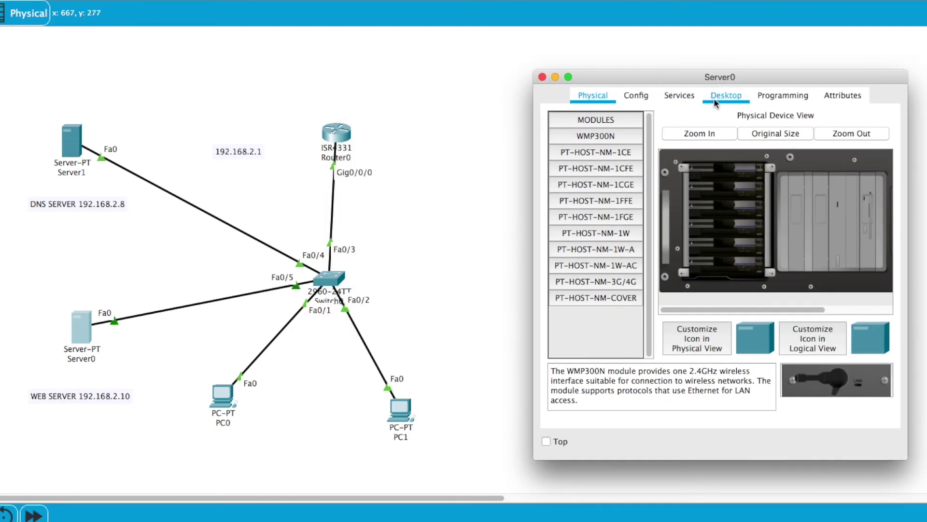
pyautogui.click(718, 100)
pyautogui.click(574, 142)
pyautogui.click(681, 179)
pyautogui.write('192.')
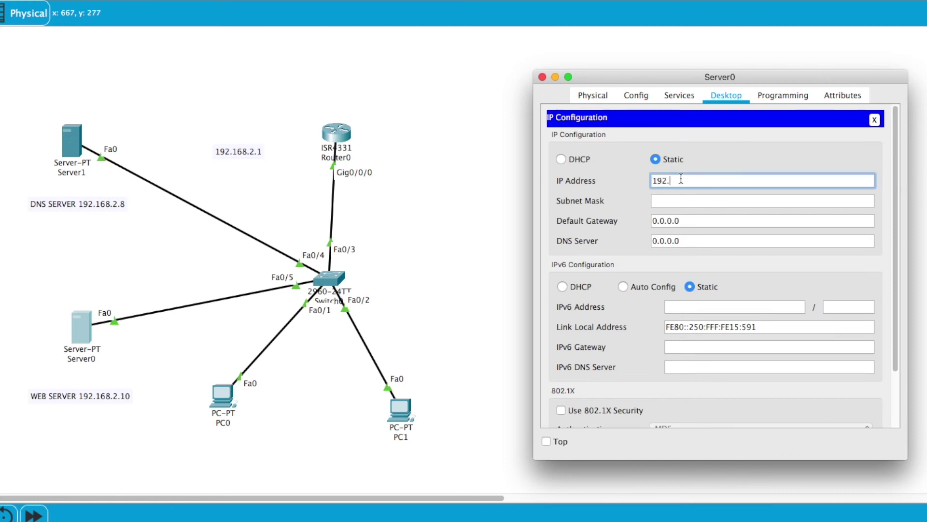
pyautogui.write('168.2.10')
# Fill in Server0's subnet mask as 255.255.255.0, and set its default gateway to 192.168.2.1 and DNS server to 192.168.2.8.
pyautogui.press('Tab')
pyautogui.press('Tab')
pyautogui.write('1')
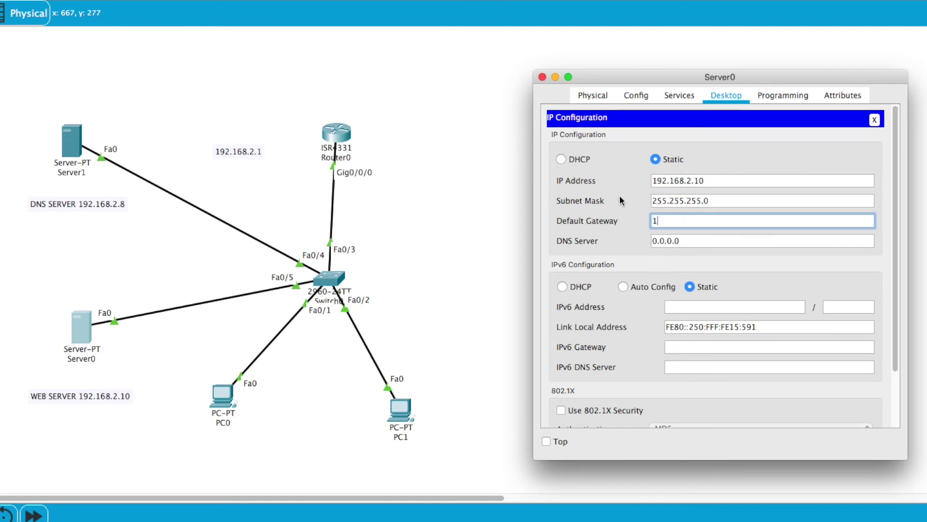
pyautogui.write('92.168.2.1')
pyautogui.press('Tab')
pyautogui.write('192.168.2.2')
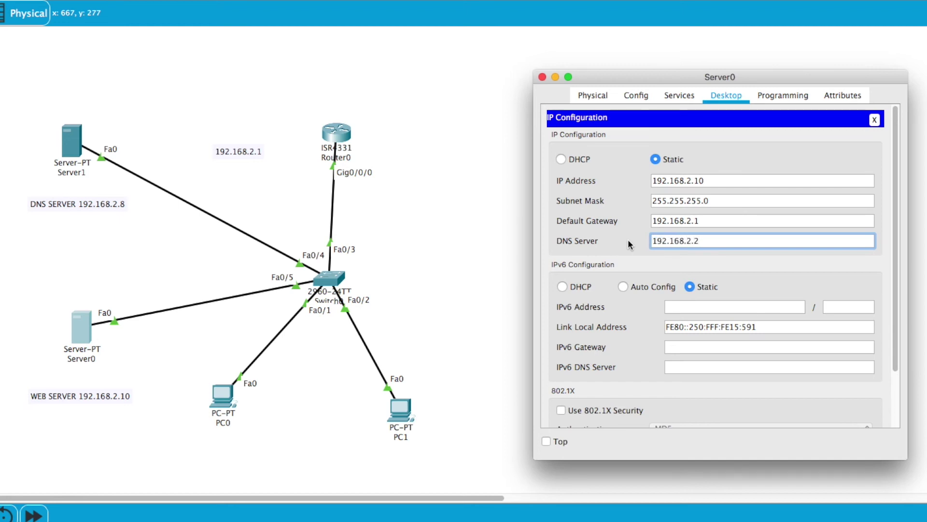
pyautogui.press('BackSpace')
pyautogui.write('8')
# Open index.html of Server0's HTTP service for editing and delete the Quick Links line with its four link lines.
pyautogui.click(680, 95)
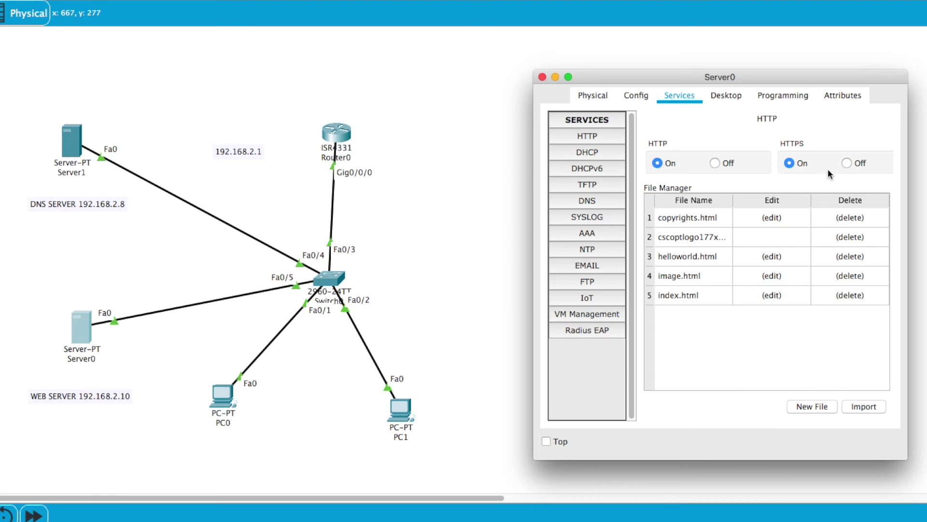
pyautogui.click(678, 297)
pyautogui.click(776, 295)
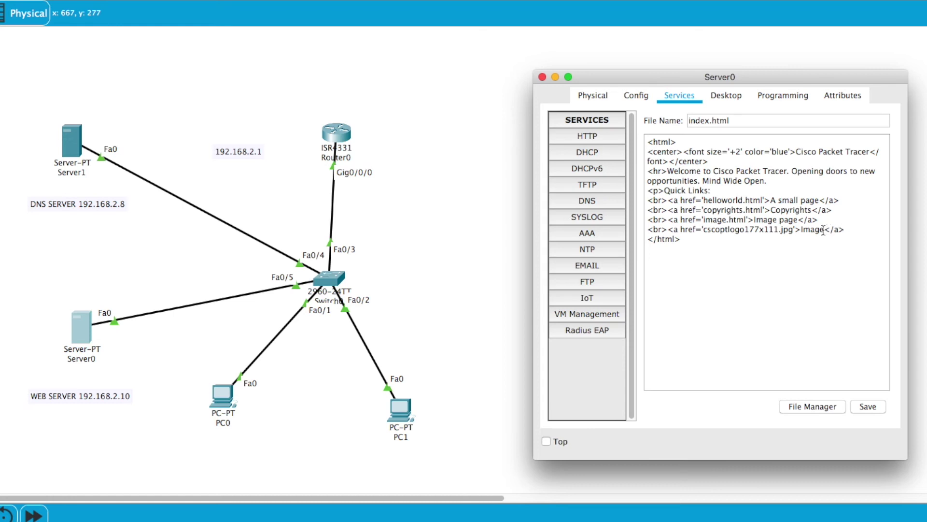
pyautogui.moveTo(824, 230); pyautogui.dragTo(647, 223)
pyautogui.moveTo(860, 229); pyautogui.dragTo(642, 185)
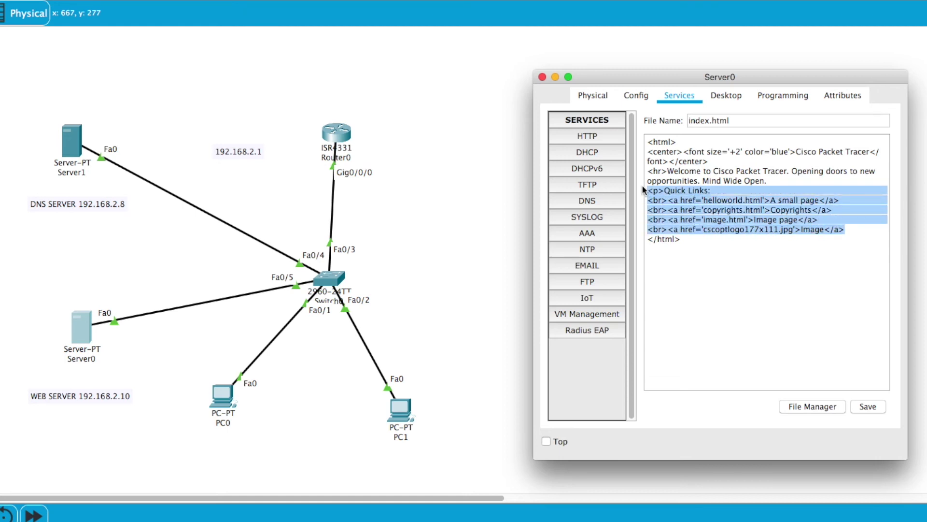
pyautogui.press('BackSpace')
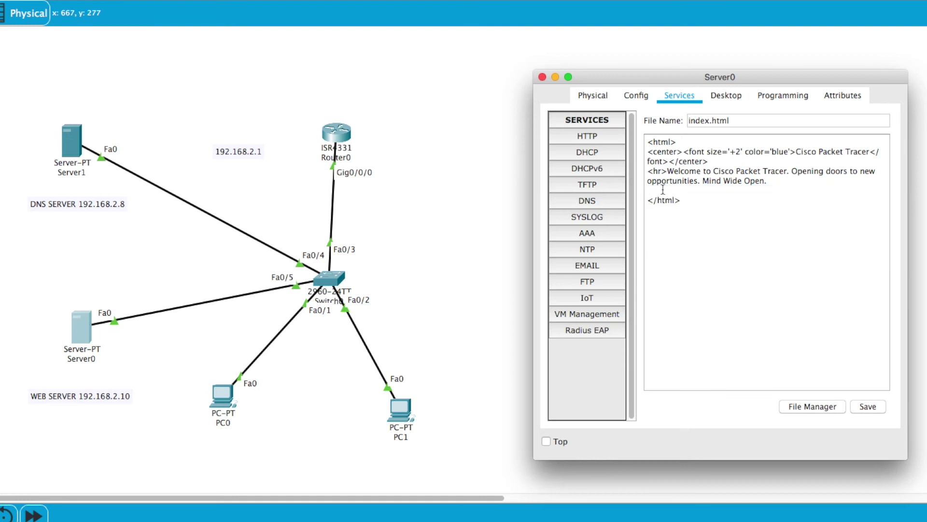
# Add the line <a>***WELCOME TO CISCO.COM******</a> to index.html in place of the removed links.
pyautogui.write('<')
pyautogui.write('a>***WELCOME TO CISCO.COM')
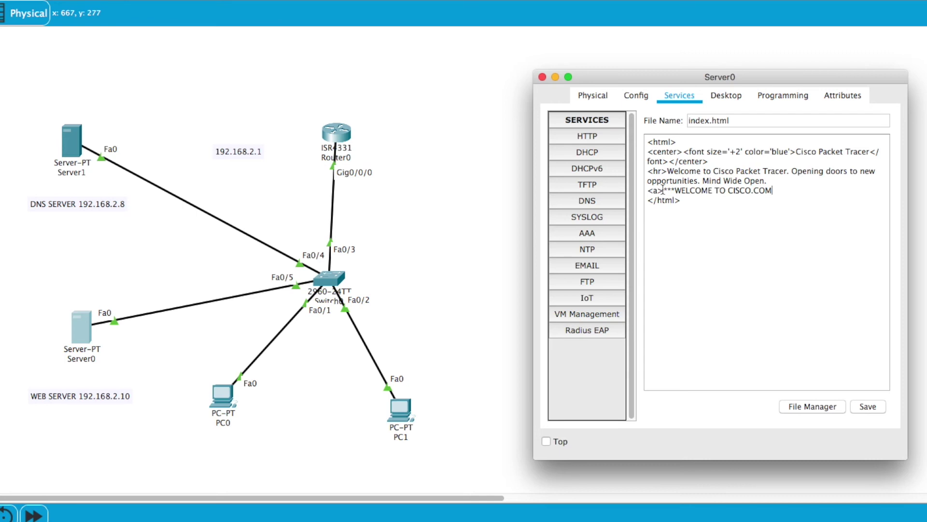
pyautogui.write('******')
pyautogui.write('</A>')
pyautogui.press('BackSpace')
pyautogui.press('BackSpace')
pyautogui.write('a>')
# Save index.html over the existing file and close Server0's window.
pyautogui.click(870, 406)
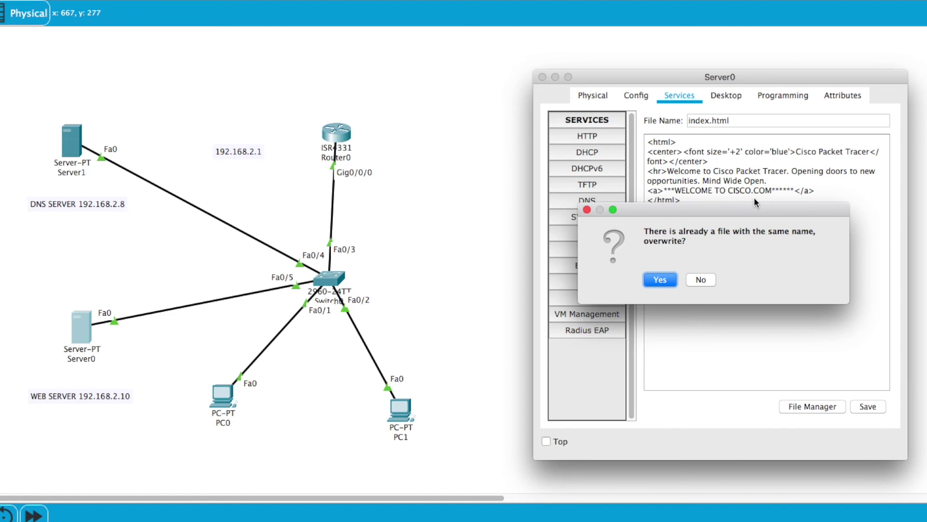
pyautogui.click(668, 279)
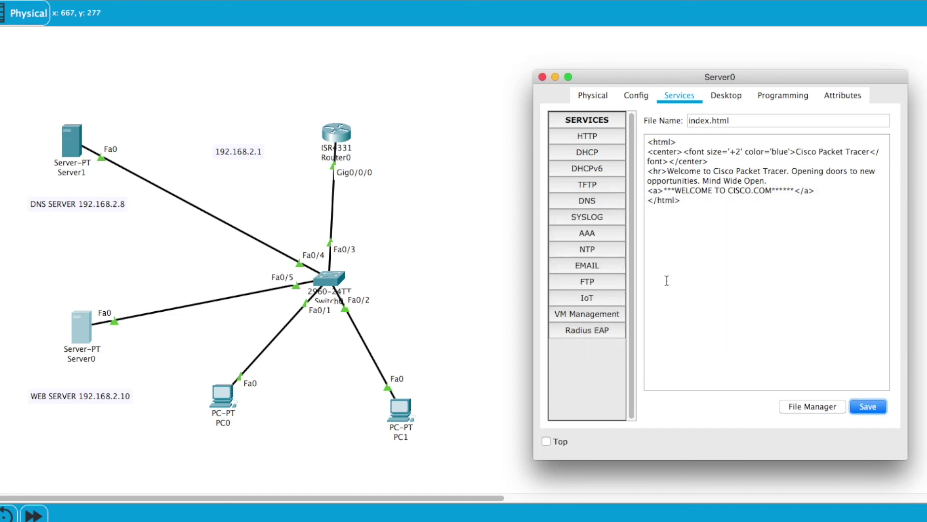
pyautogui.click(543, 77)
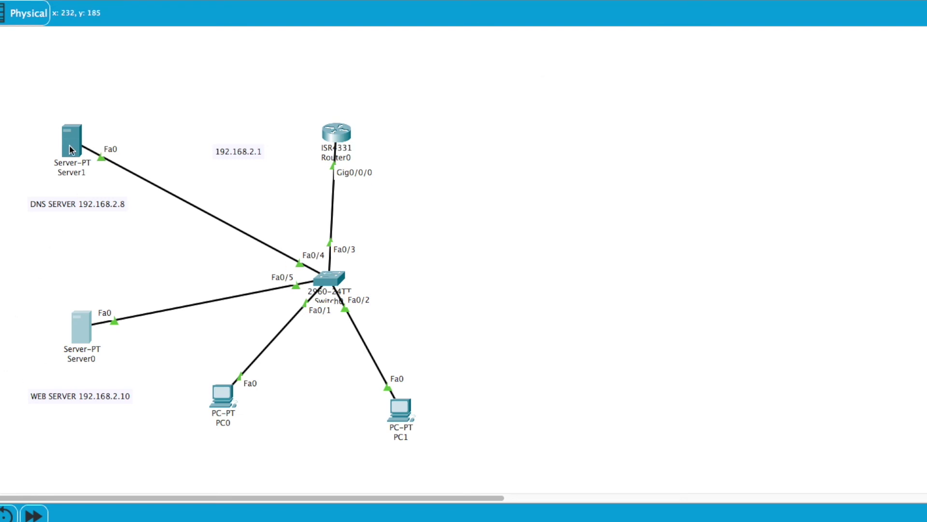
# Open PC0's IP configuration with its window clear of the topology, and switch its IPv4 addressing to DHCP.
pyautogui.moveTo(79, 338)
pyautogui.click(222, 395)
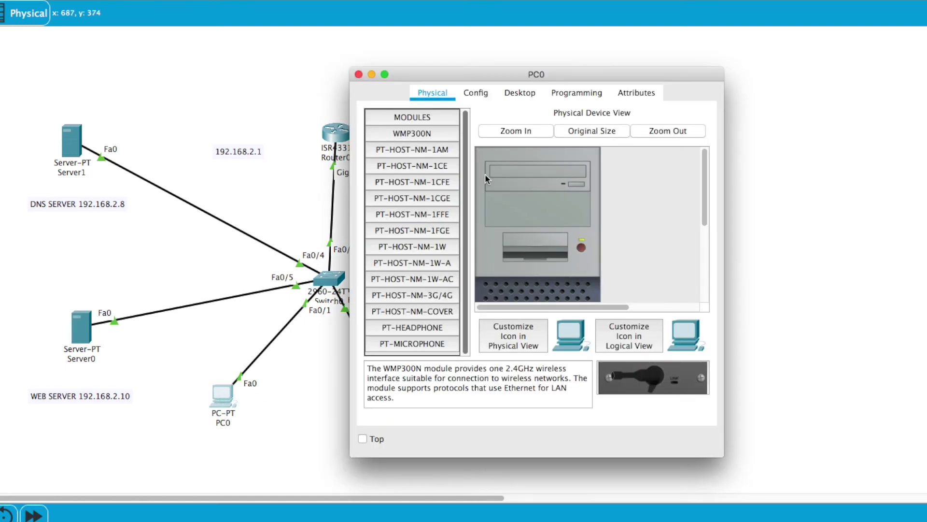
pyautogui.moveTo(501, 74); pyautogui.dragTo(724, 94)
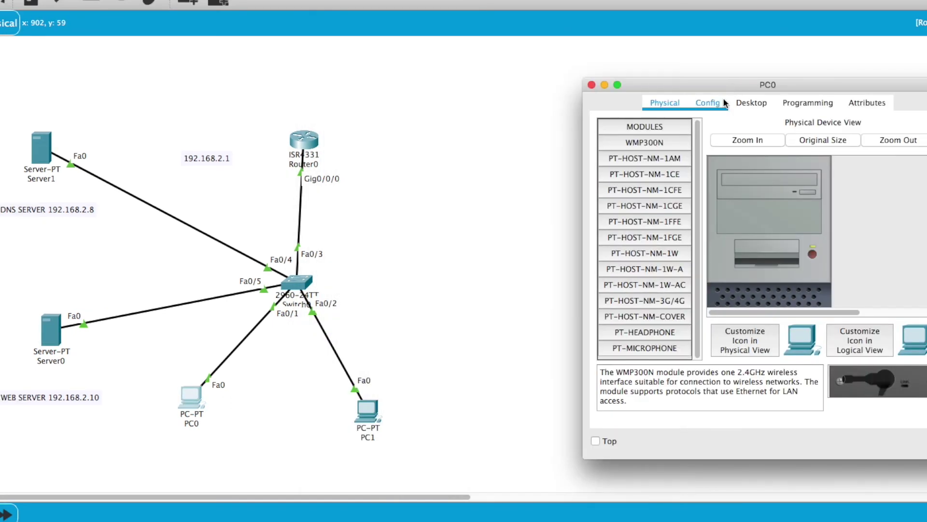
pyautogui.click(754, 103)
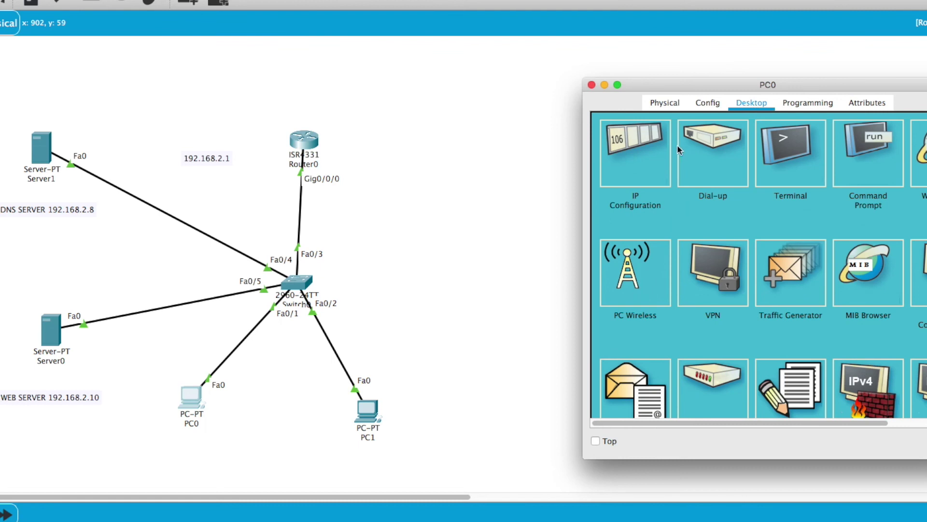
pyautogui.click(647, 163)
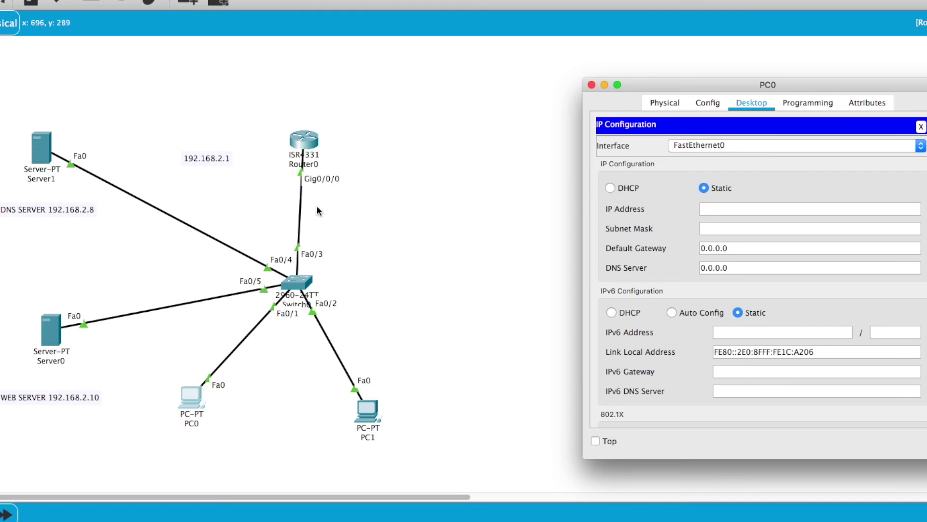
pyautogui.click(611, 187)
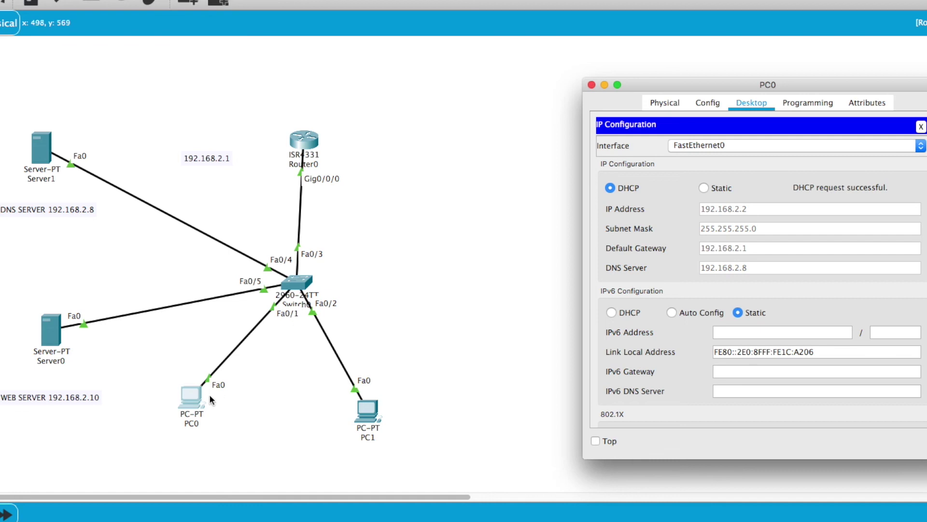
# Close PC0's IP configuration and load cisco.com in PC0's web browser to test the DNS and web servers.
pyautogui.click(921, 128)
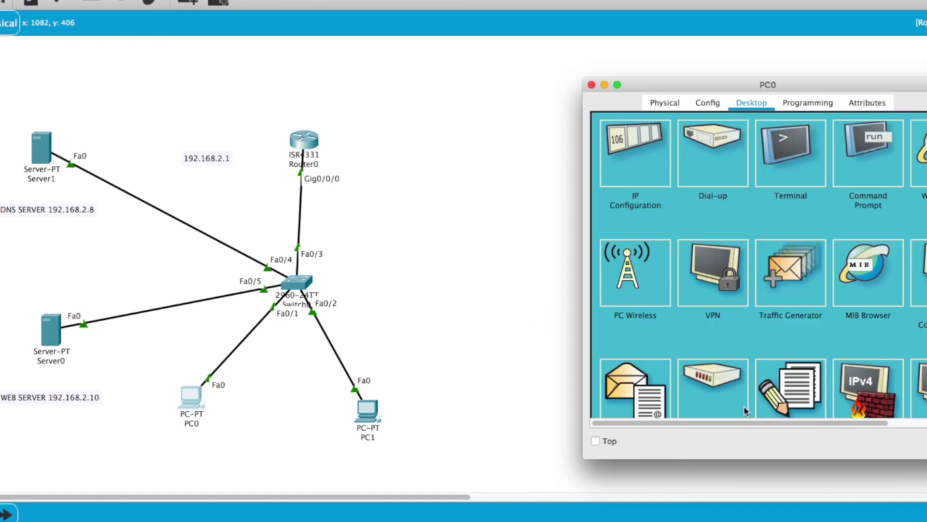
pyautogui.moveTo(735, 423); pyautogui.dragTo(795, 421)
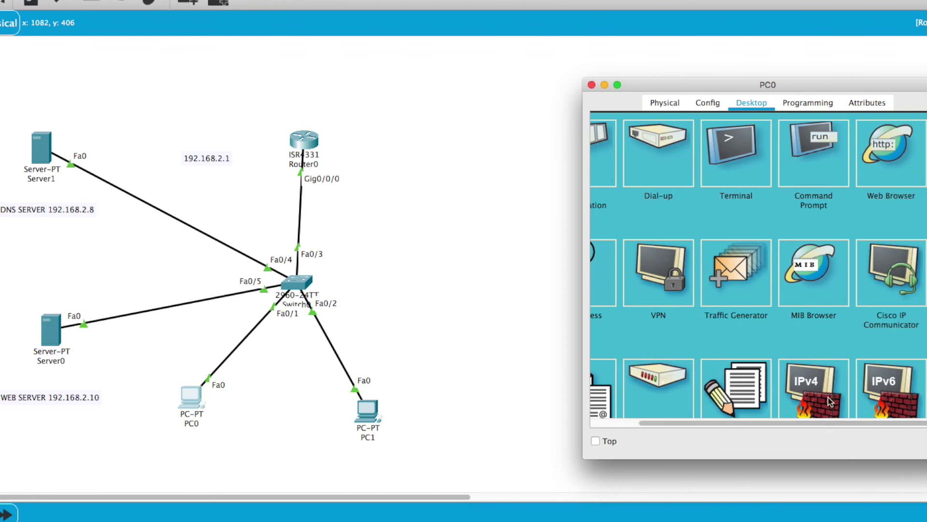
pyautogui.click(897, 180)
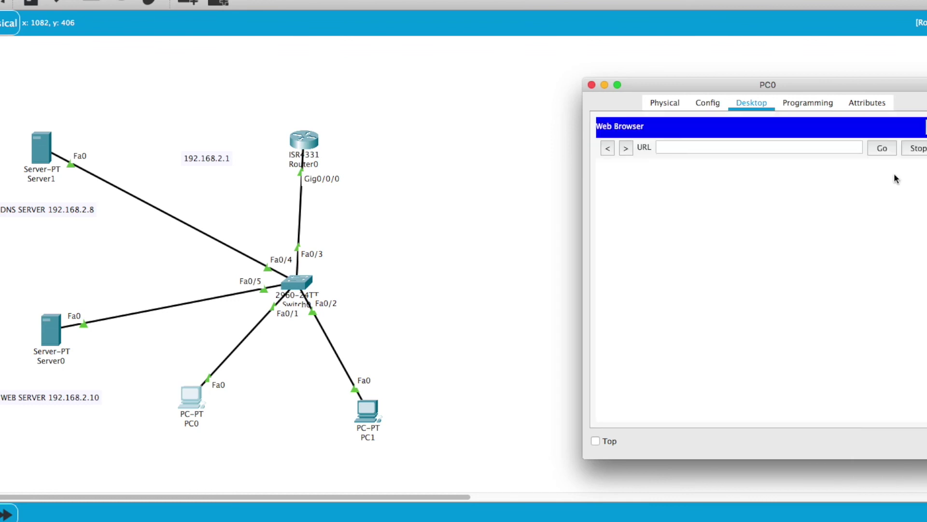
pyautogui.moveTo(800, 89); pyautogui.dragTo(716, 95)
pyautogui.click(664, 153)
pyautogui.write('cisco')
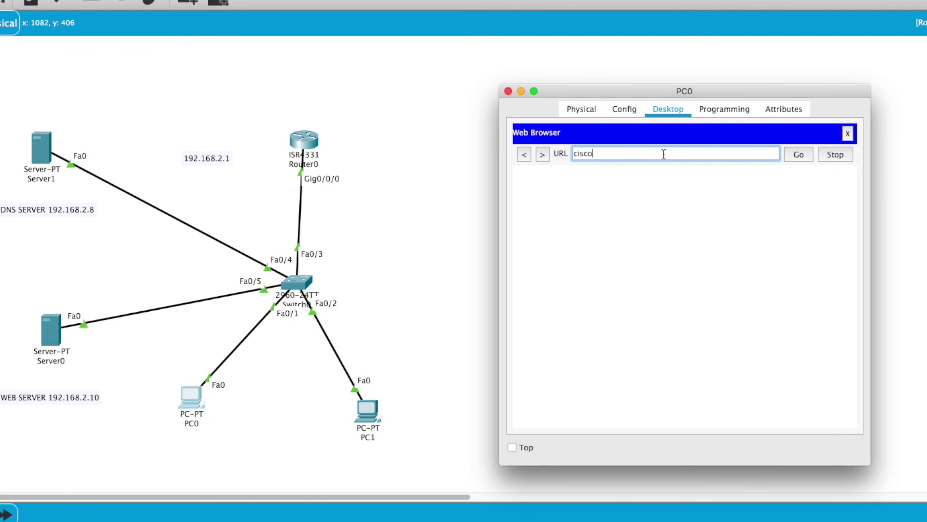
pyautogui.write('.com')
pyautogui.click(799, 155)
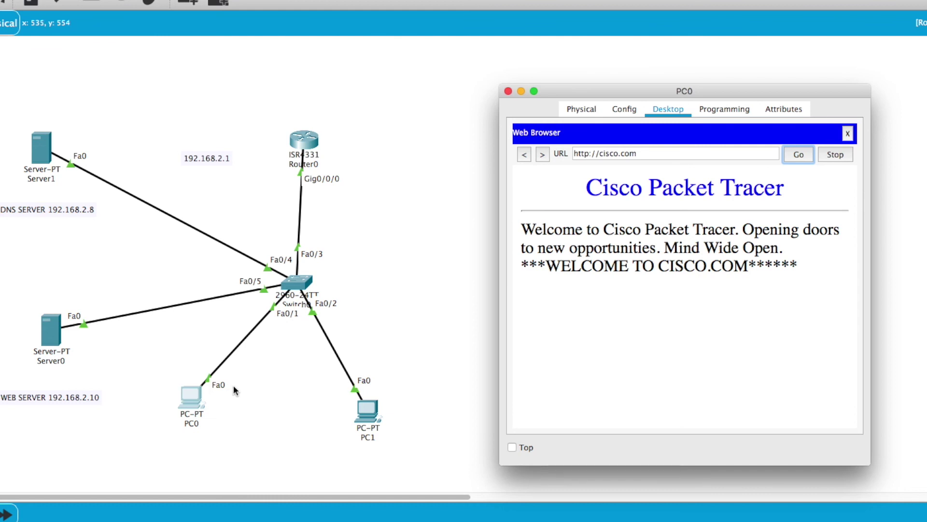
# Open PC1's IP configuration and request its IPv4 settings through DHCP.
pyautogui.click(367, 413)
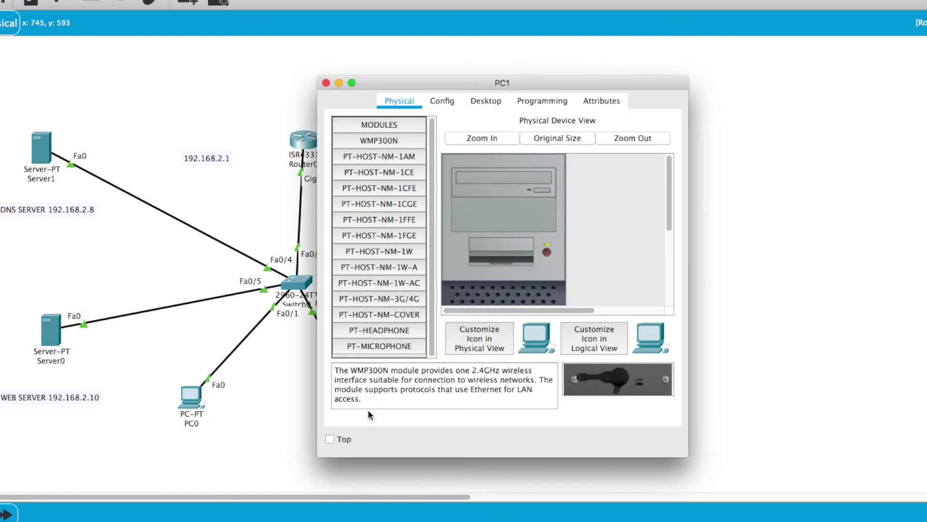
pyautogui.click(484, 102)
pyautogui.click(390, 160)
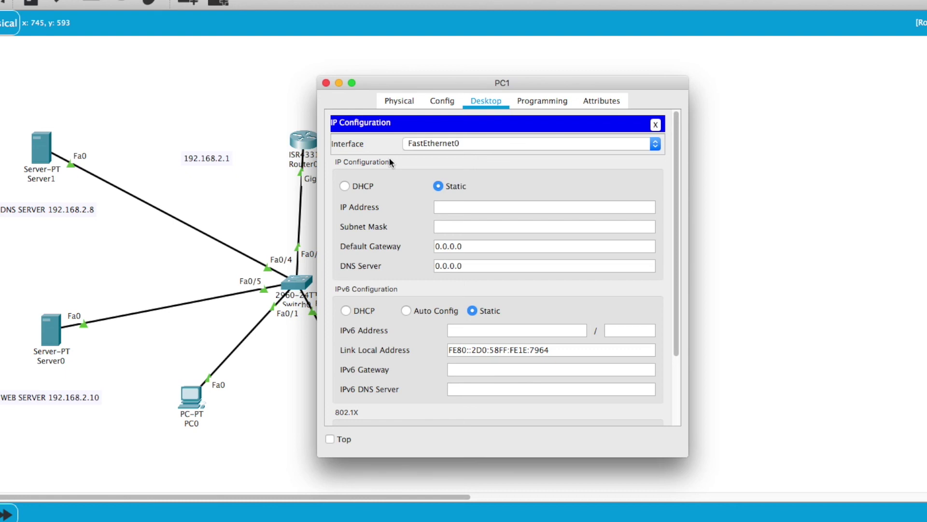
pyautogui.click(345, 187)
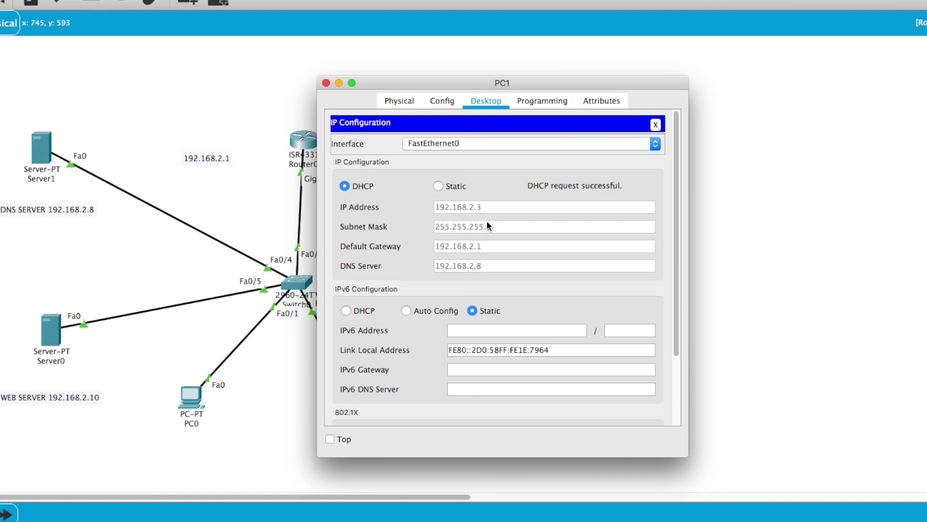
# Switch PC1 to static addressing with IP address 192.168.2.6 and subnet mask 255.255.255.0.
pyautogui.click(439, 185)
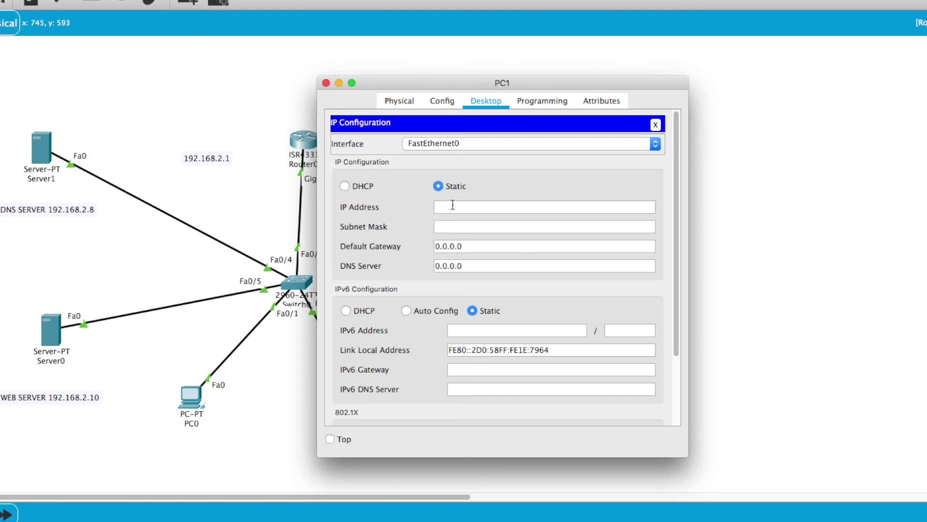
pyautogui.click(454, 207)
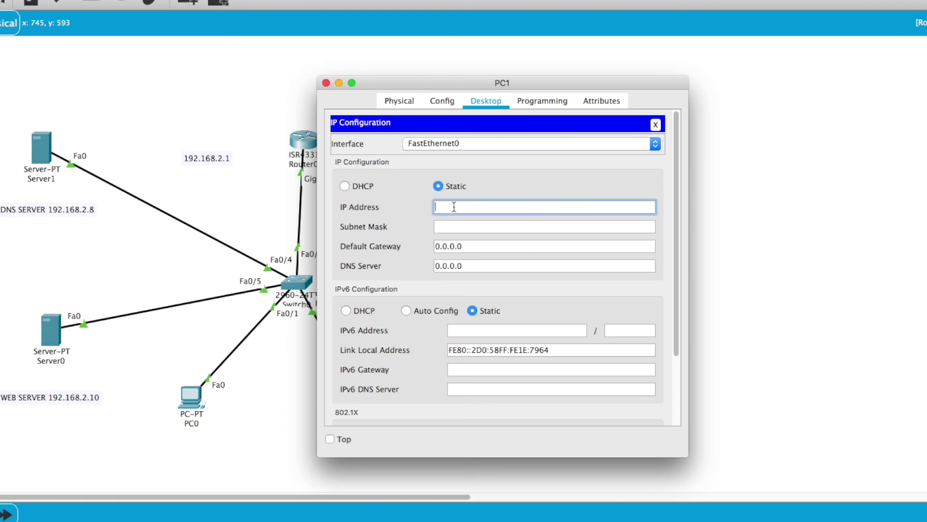
pyautogui.write('192.168.2.6')
pyautogui.click(534, 225)
# Set PC1's default gateway to 192.168.2.1 and its DNS server to 192.168.2.8.
pyautogui.click(505, 246)
pyautogui.press('super+a')
pyautogui.write('192.168')
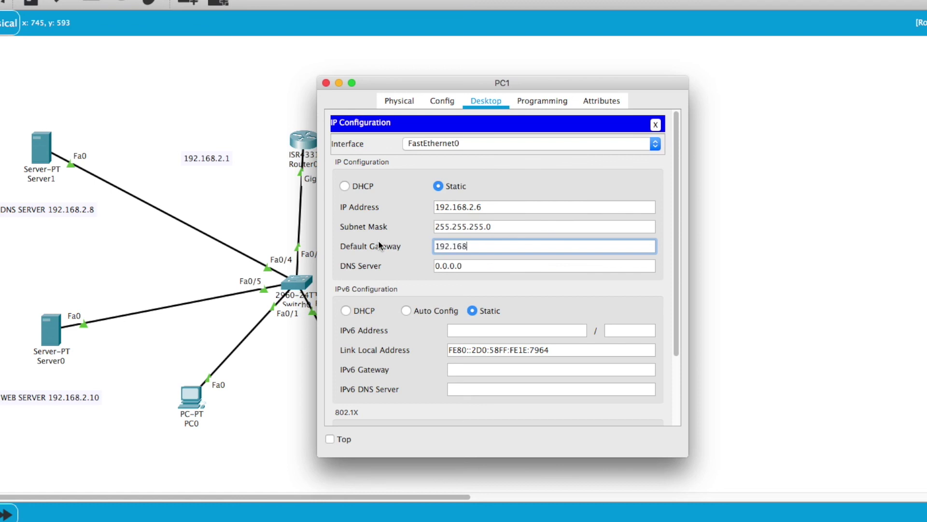
pyautogui.write('.2.1')
pyautogui.moveTo(470, 266); pyautogui.dragTo(413, 252)
pyautogui.write('192.168.2.')
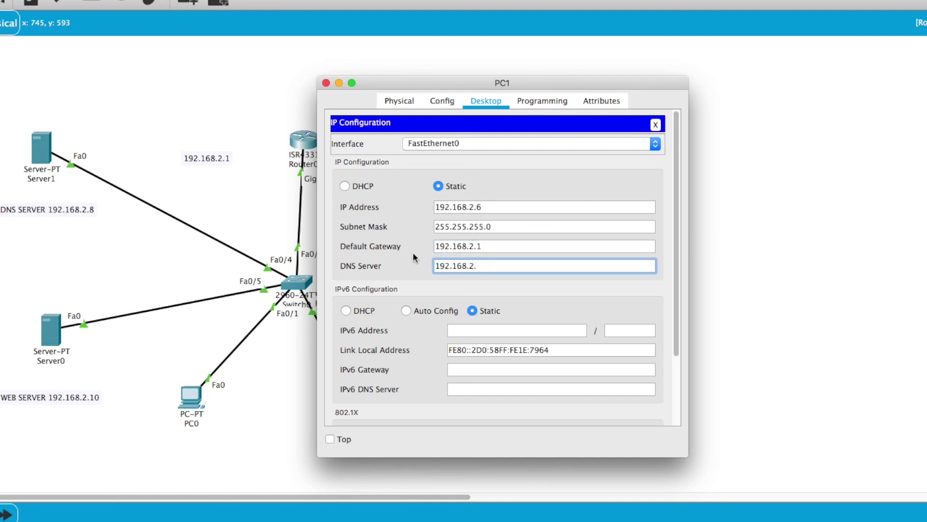
pyautogui.write('8')
# Close PC1's IP configuration and load cisco.com in PC1's web browser, with its window clear of the topology.
pyautogui.click(654, 125)
pyautogui.moveTo(483, 418); pyautogui.dragTo(530, 419)
pyautogui.click(634, 160)
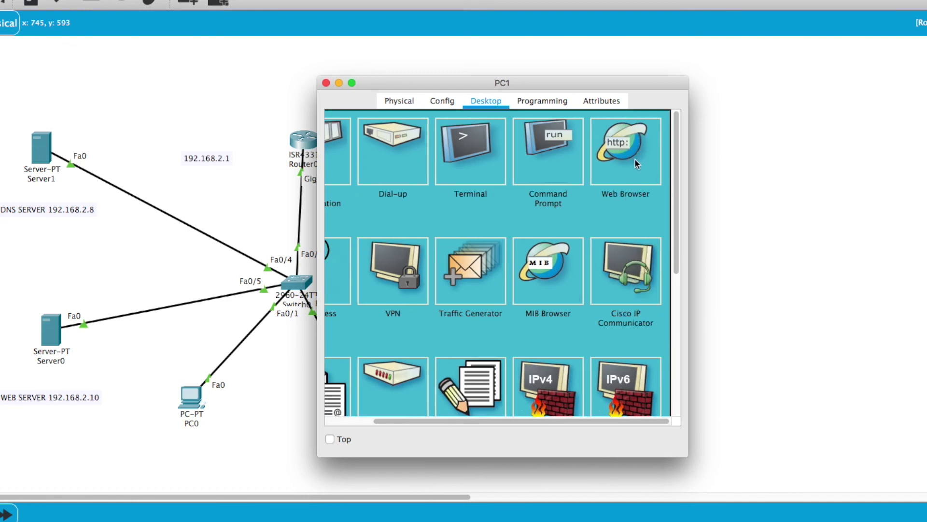
pyautogui.click(498, 146)
pyautogui.moveTo(487, 80); pyautogui.dragTo(641, 104)
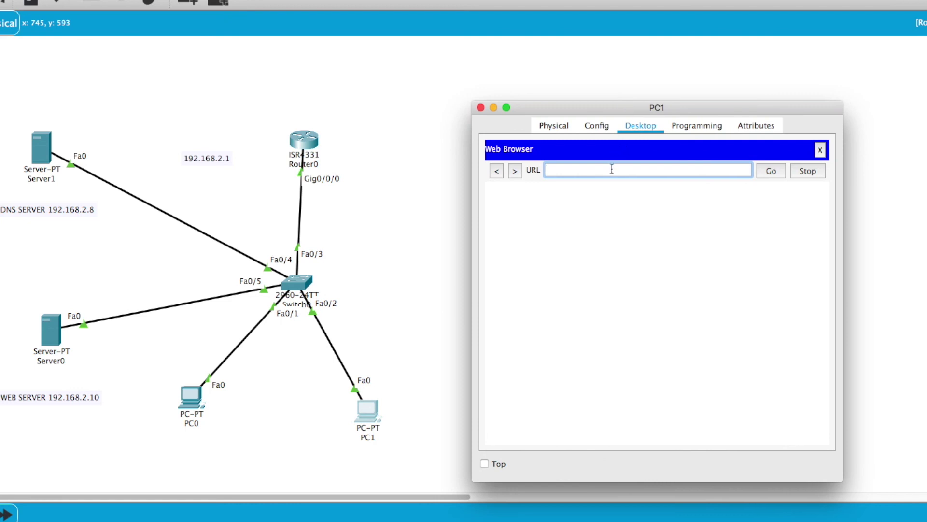
pyautogui.write('cisco.com')
pyautogui.click(770, 171)
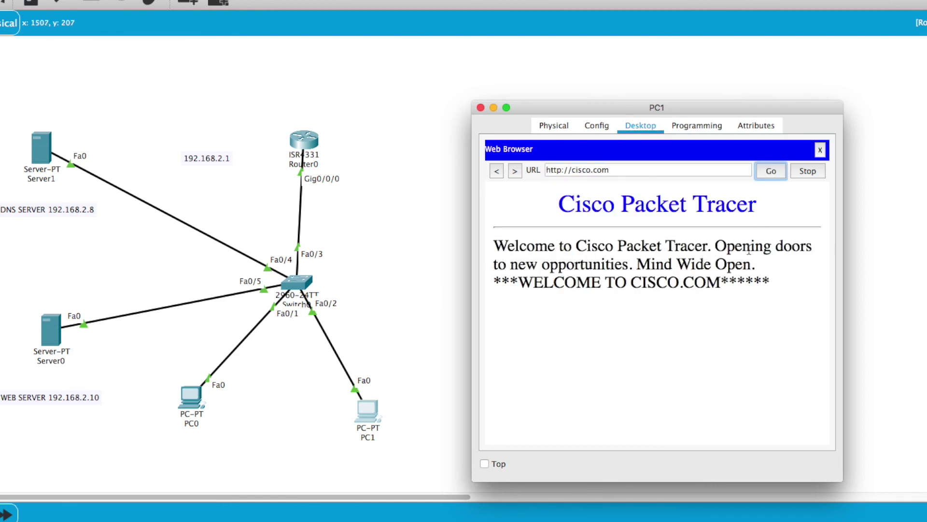